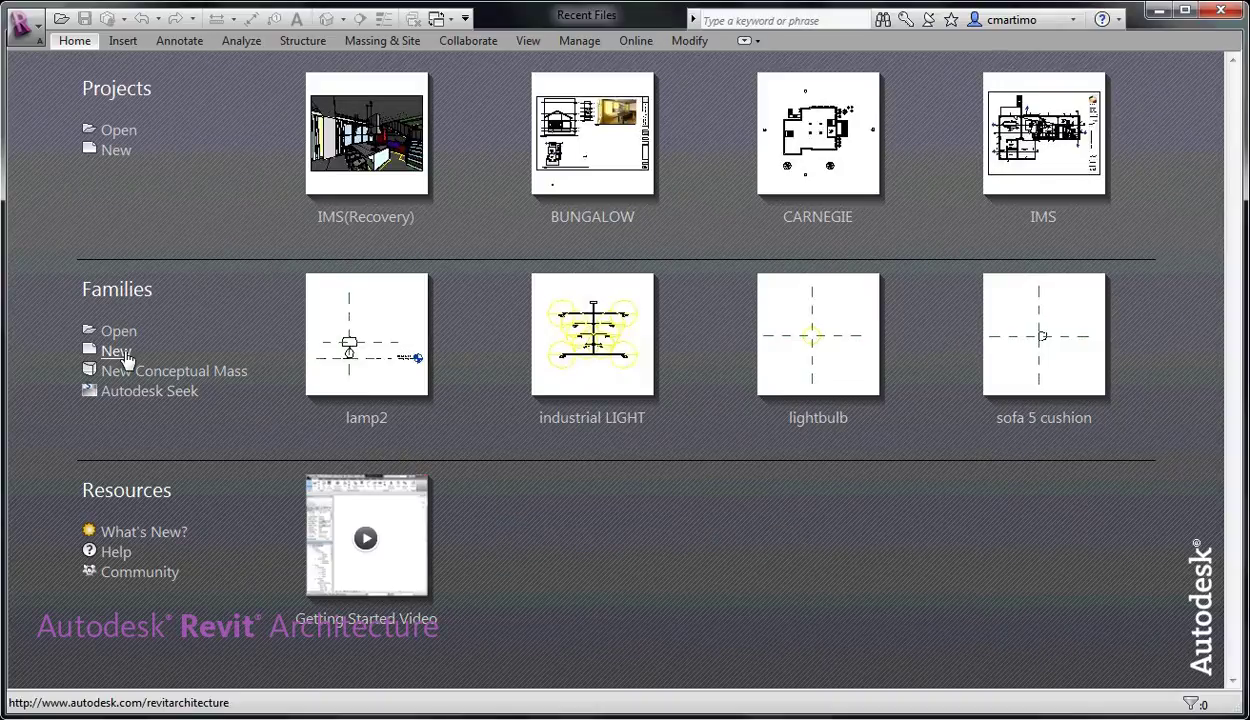
Start a new family, Family1, from the Lighting Fixture template.
click(229, 342)
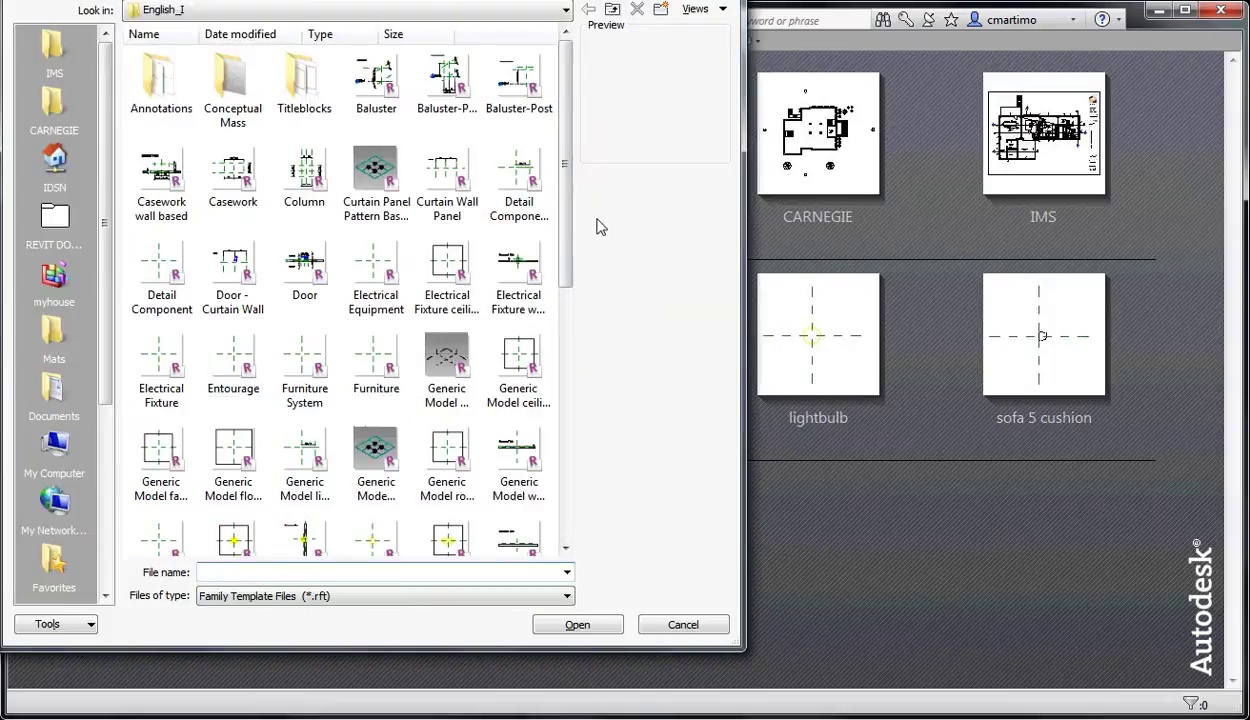
drag(561, 260, 563, 392)
click(388, 276)
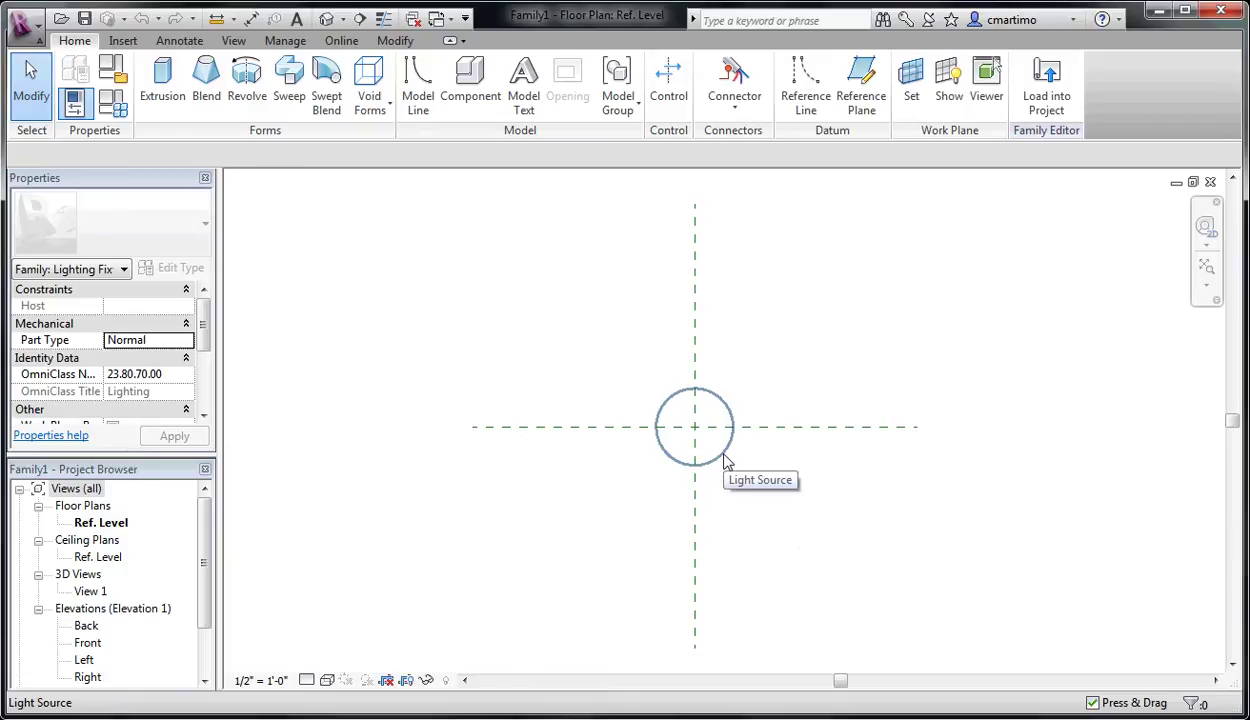
Review the light source's Light Source Definition and keep it as a spherical point emitter.
click(708, 459)
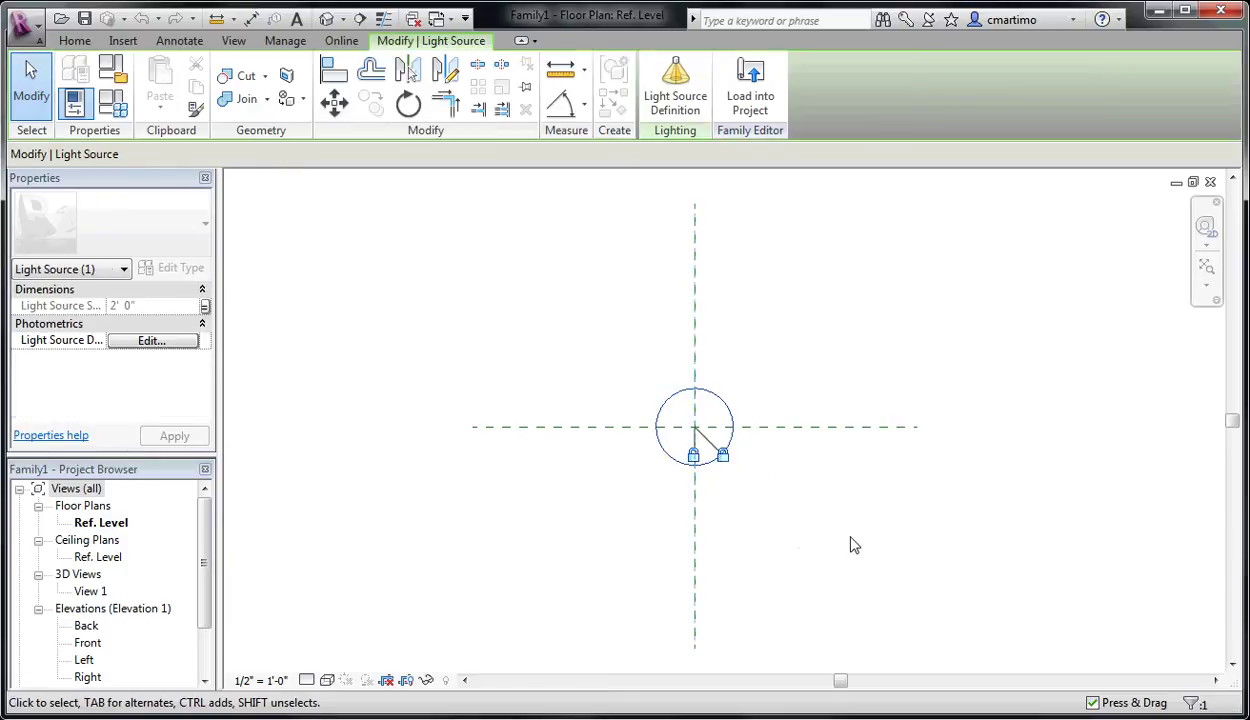
click(673, 85)
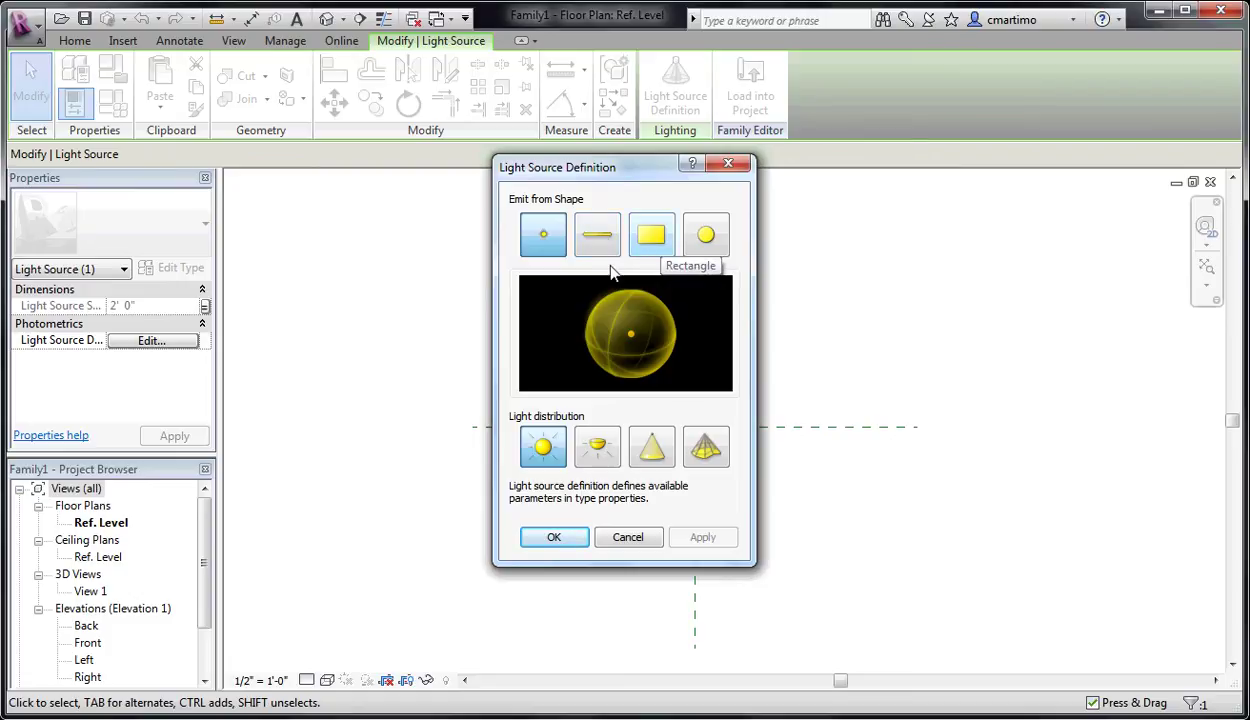
click(628, 538)
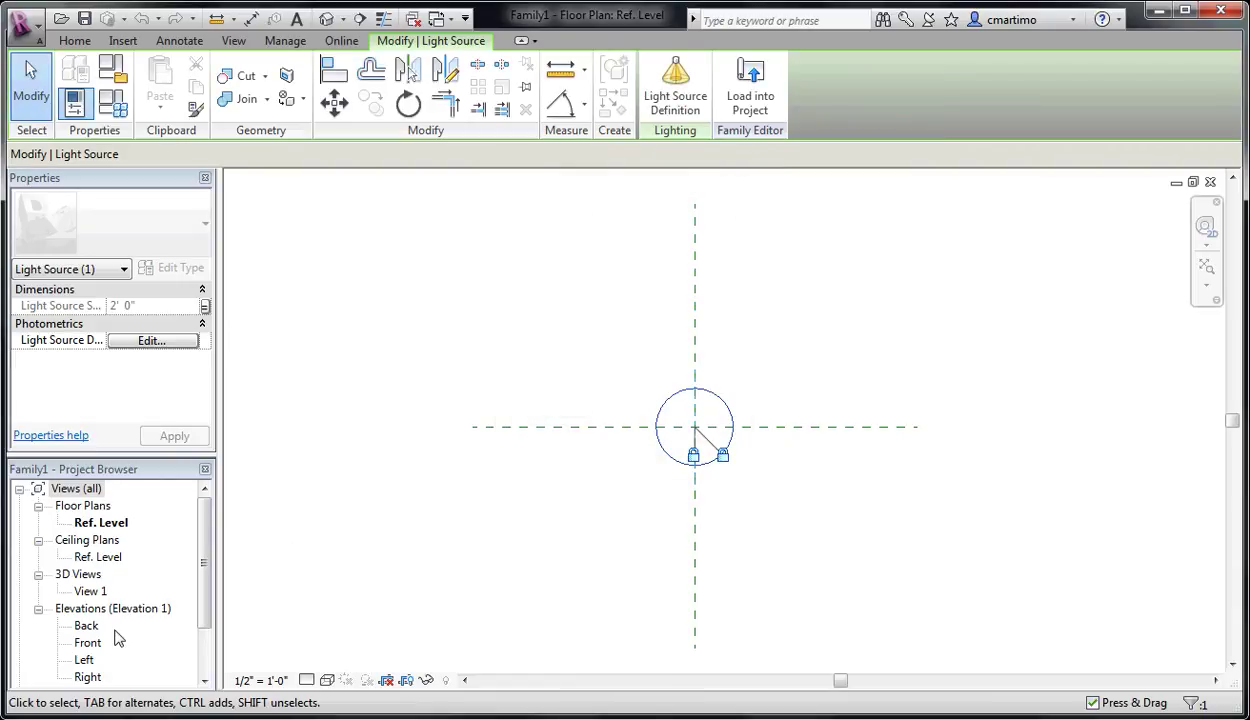
Open the lamp2 family from recent documents and select its lampshade revolve to find its Material.
double_click(87, 642)
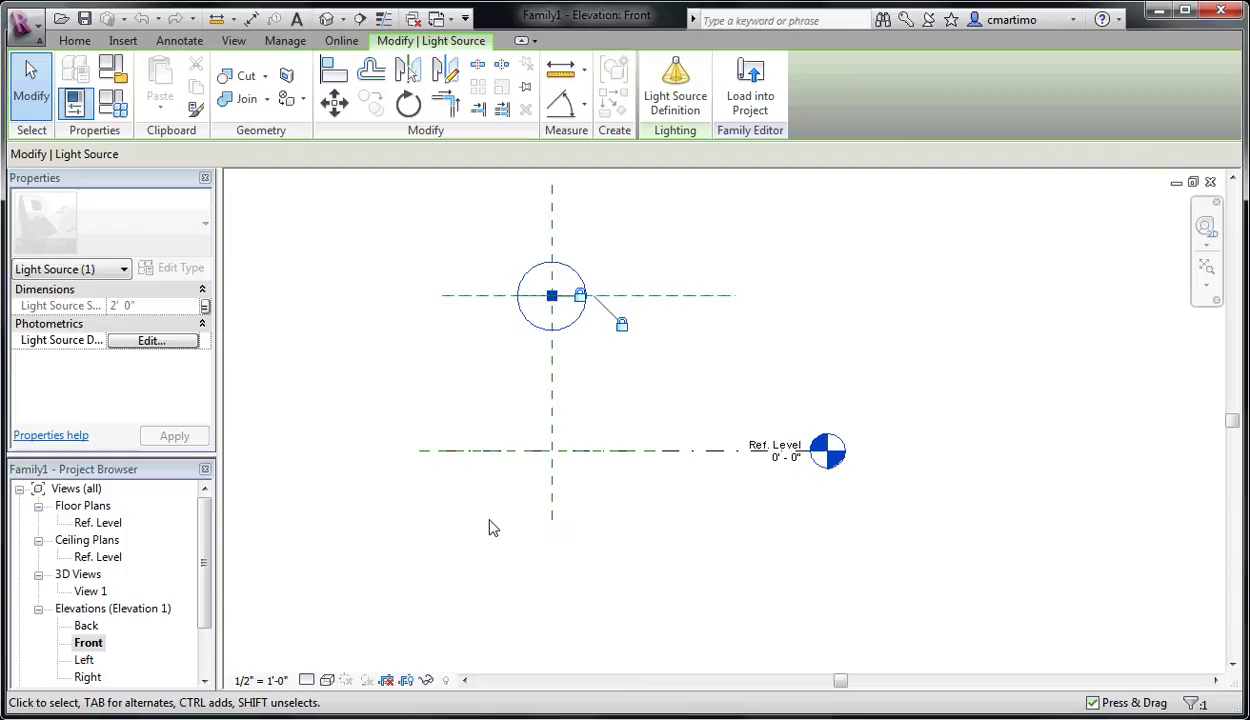
click(680, 389)
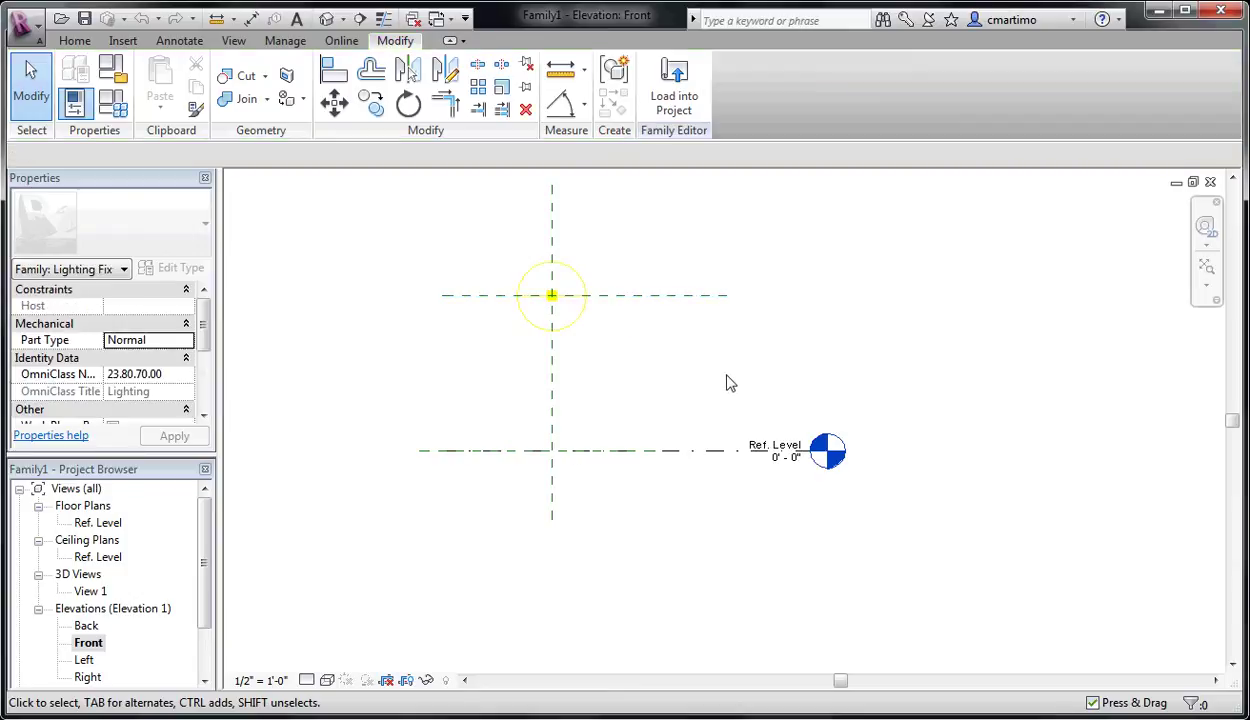
click(24, 22)
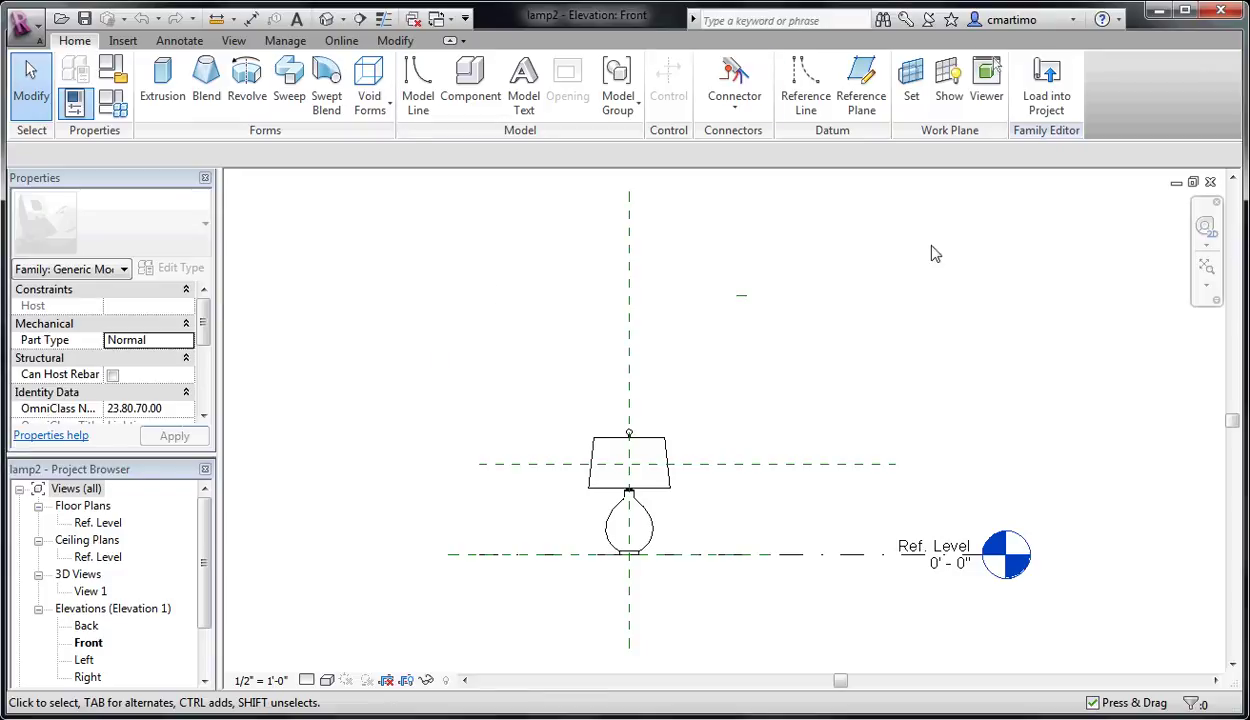
scroll(575, 552, up, 4)
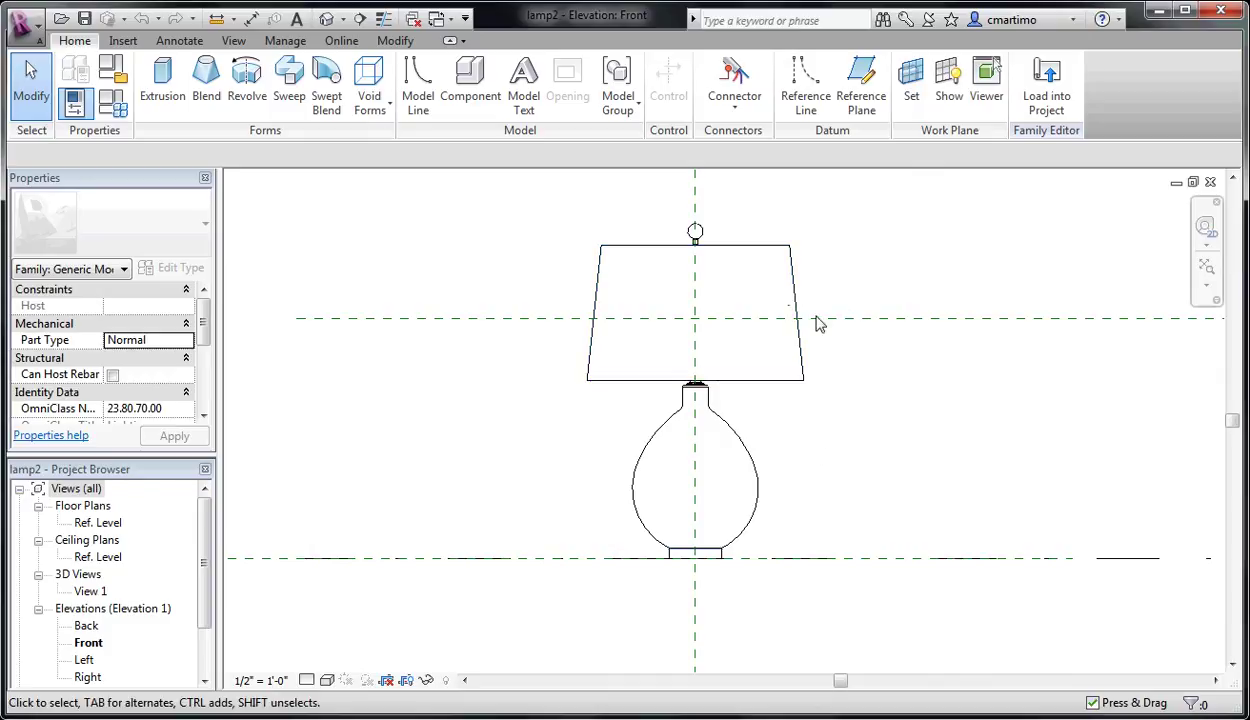
click(793, 271)
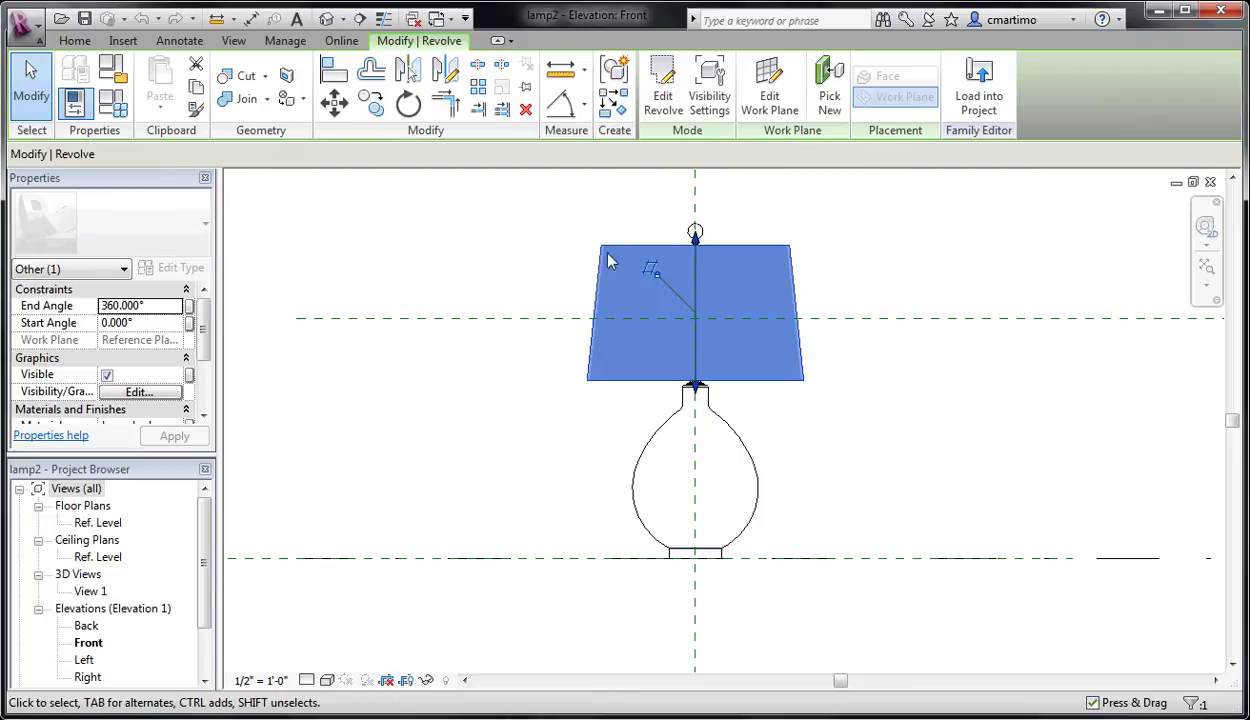
scroll(206, 323, down, 1)
Make the lampshade material transparent with amount 34, translucency 94 and glass refraction.
click(155, 374)
click(176, 374)
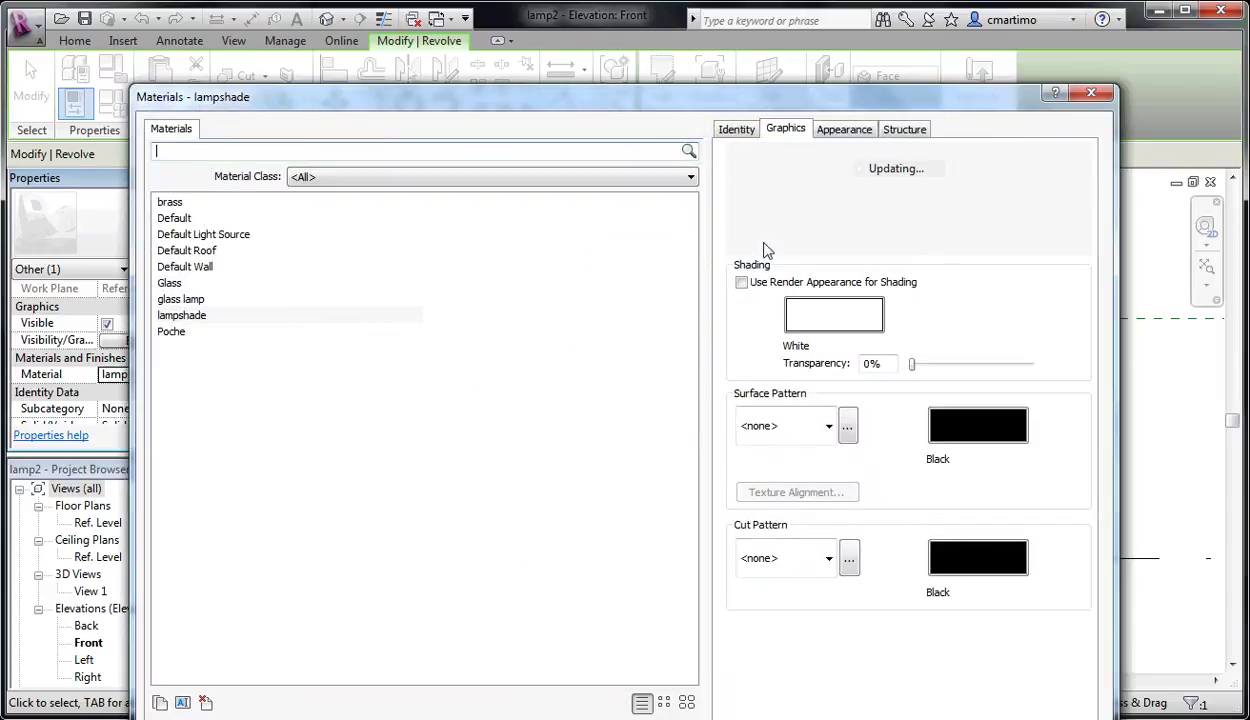
click(844, 130)
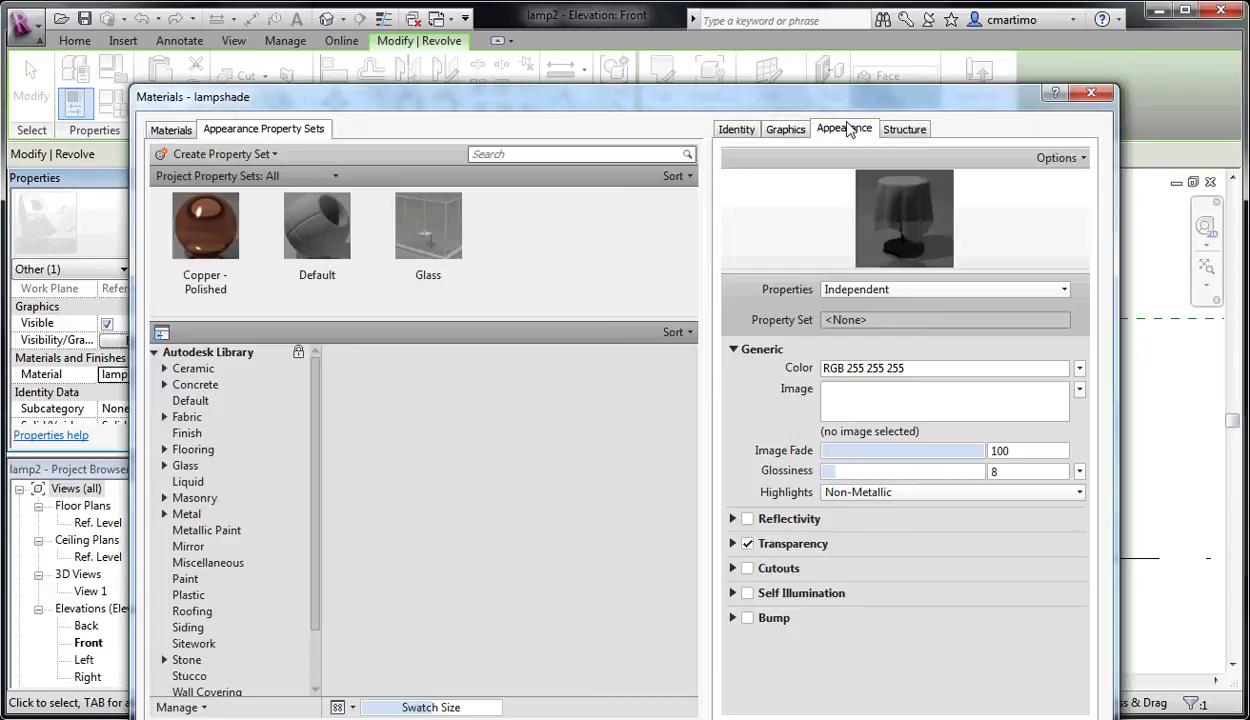
click(733, 543)
scroll(908, 596, down, 1)
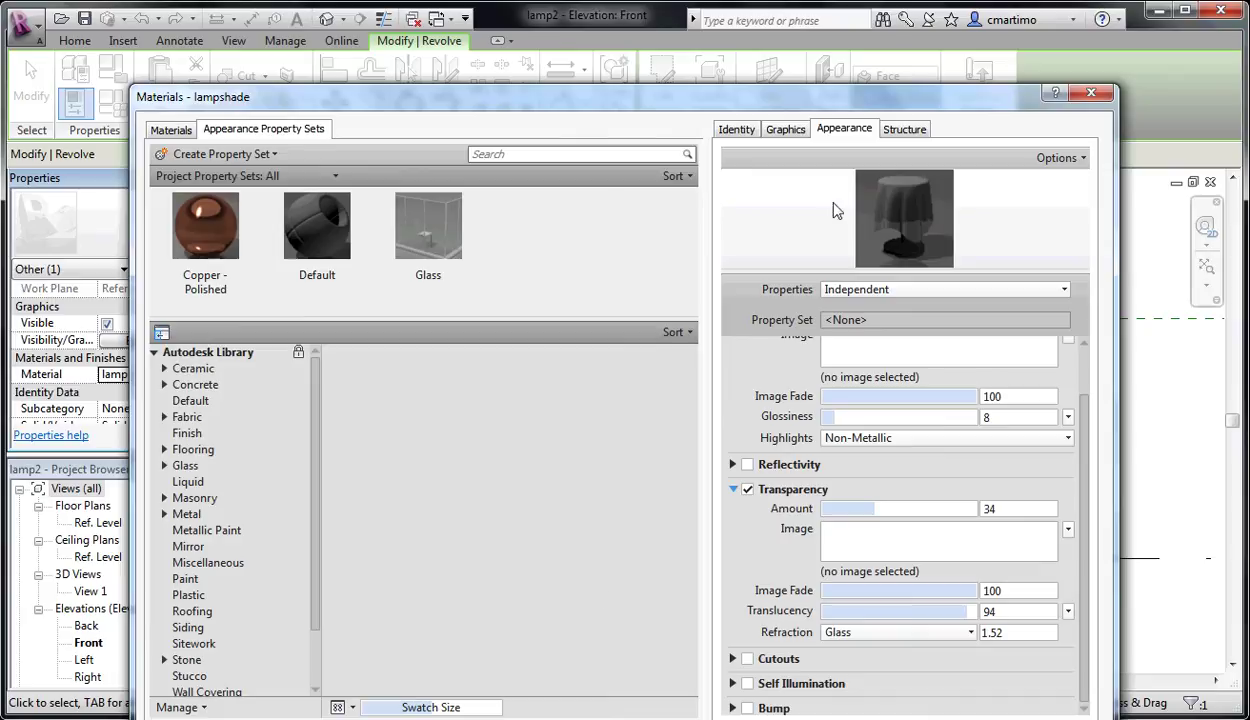
click(1090, 93)
Place one lamp2 instance at Family1's reference-plane intersection.
click(460, 372)
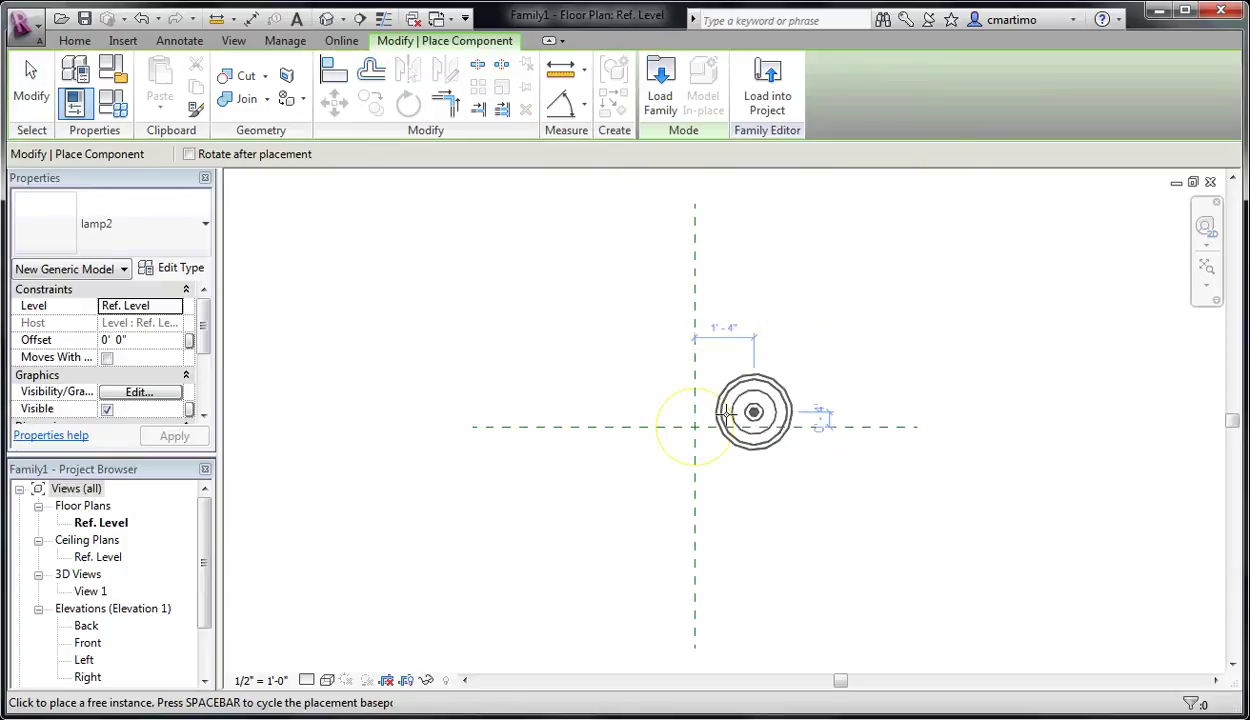
click(704, 428)
key(Escape)
key(Escape)
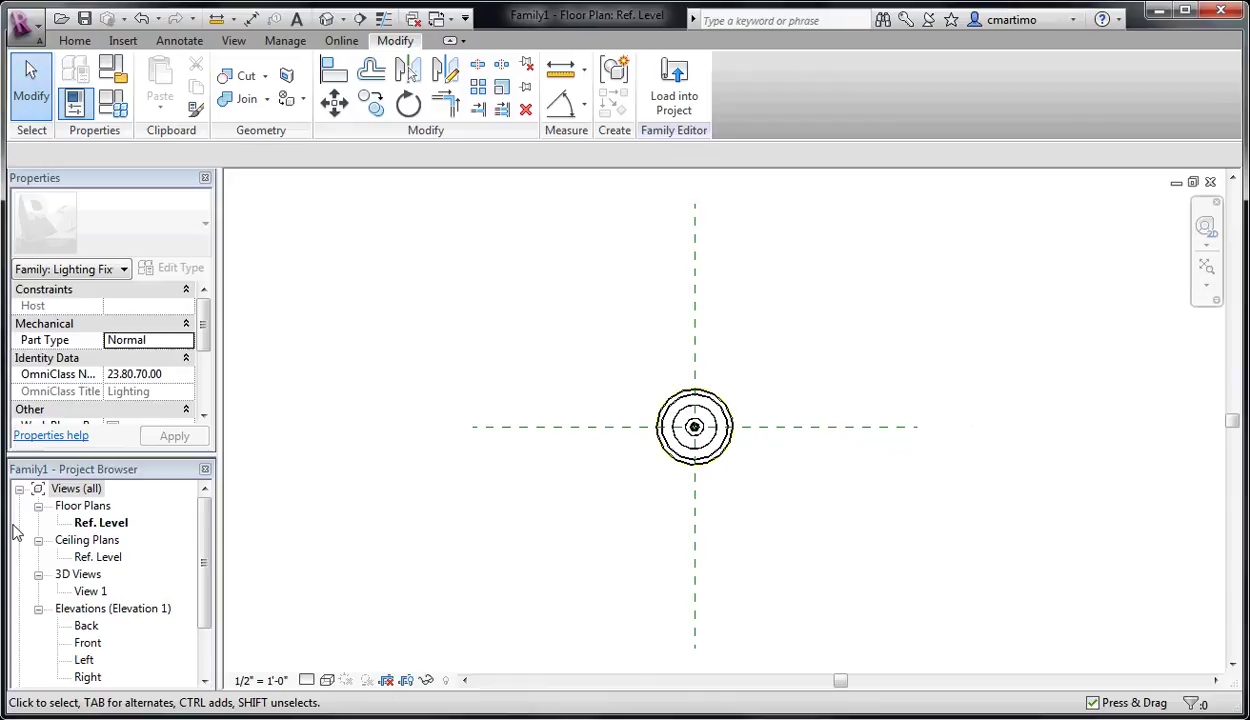
In Front elevation, drag the light source down toward lamp2's shade.
double_click(92, 644)
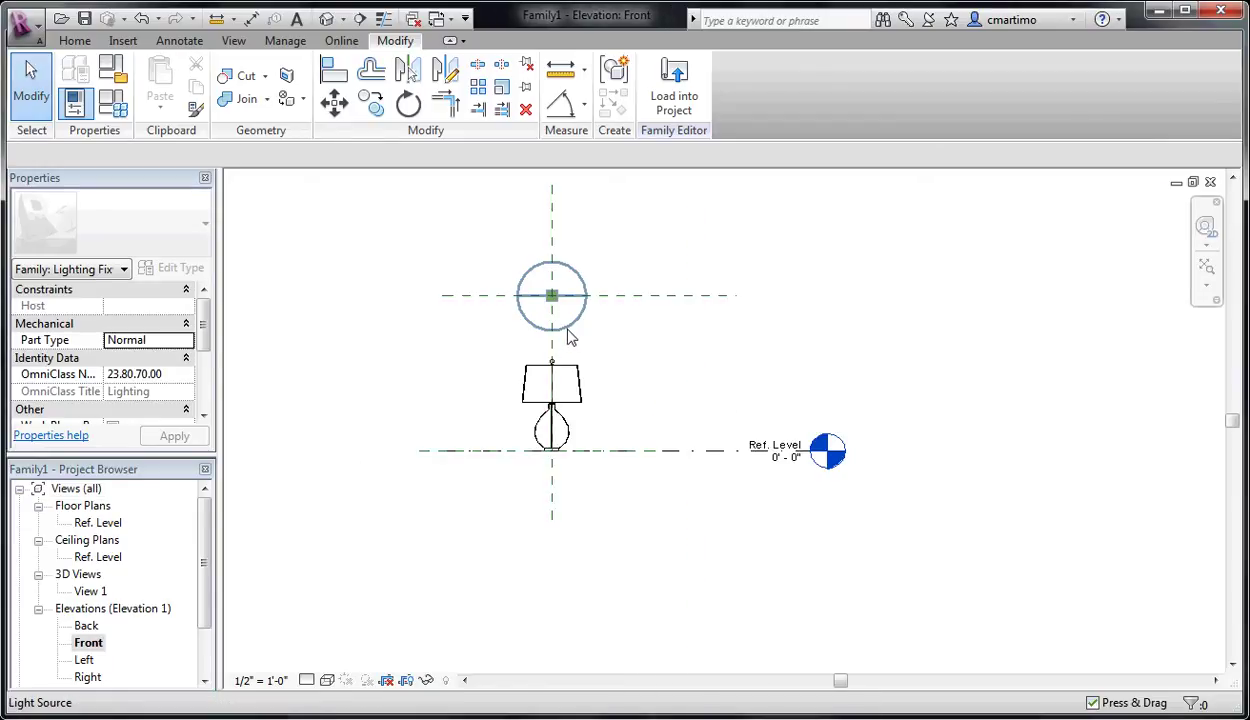
click(569, 330)
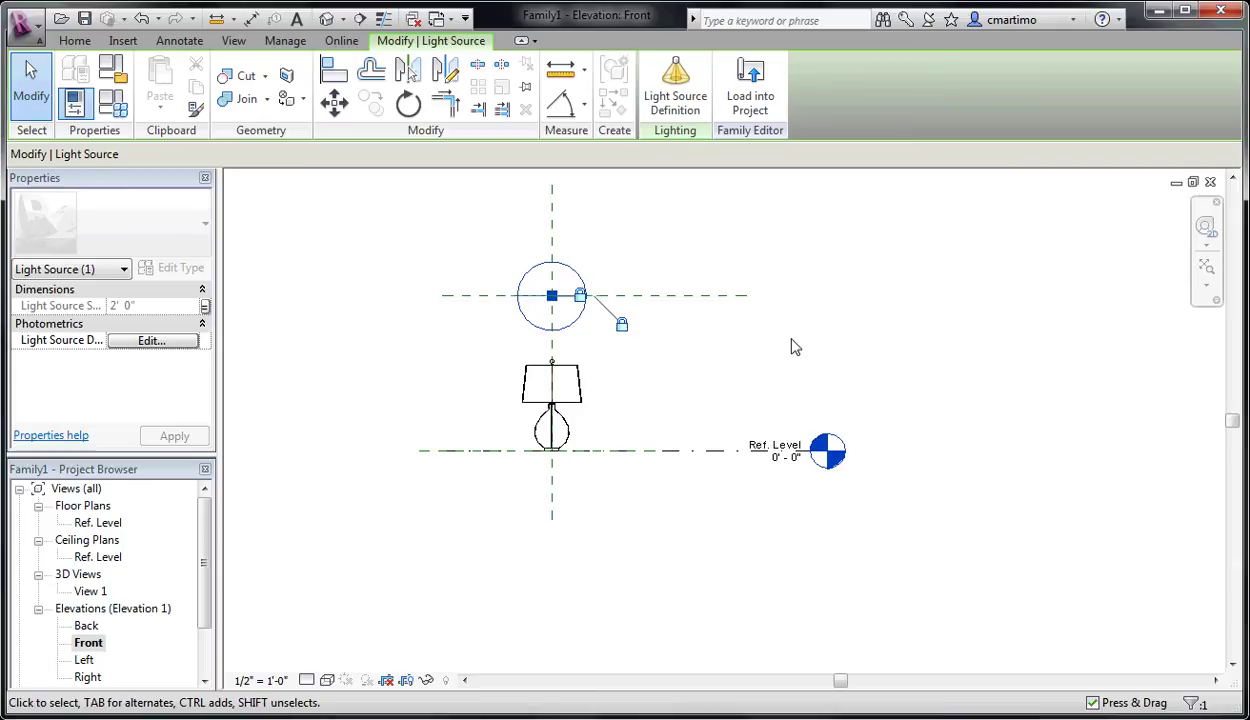
scroll(460, 427, up, 3)
middle_drag(519, 324, 486, 402)
scroll(486, 402, down, 2)
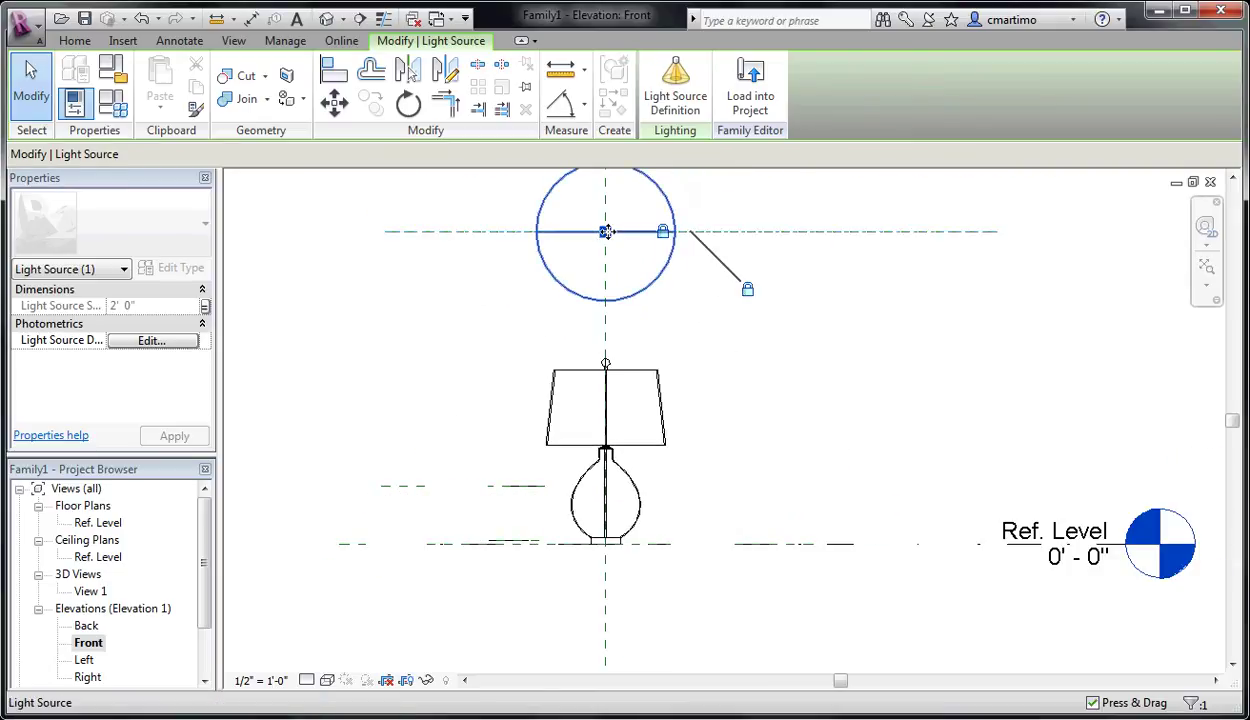
drag(605, 231, 608, 402)
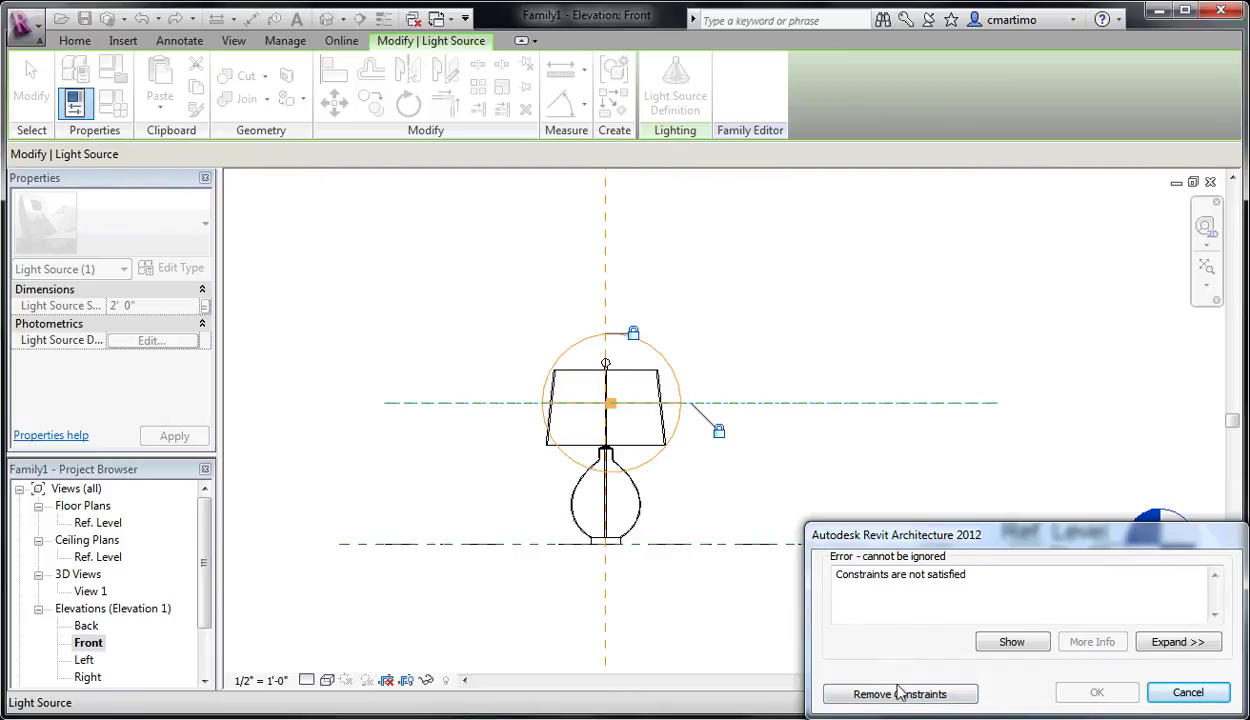
Remove the blocking constraints so the light source sits centred inside the shade.
click(880, 689)
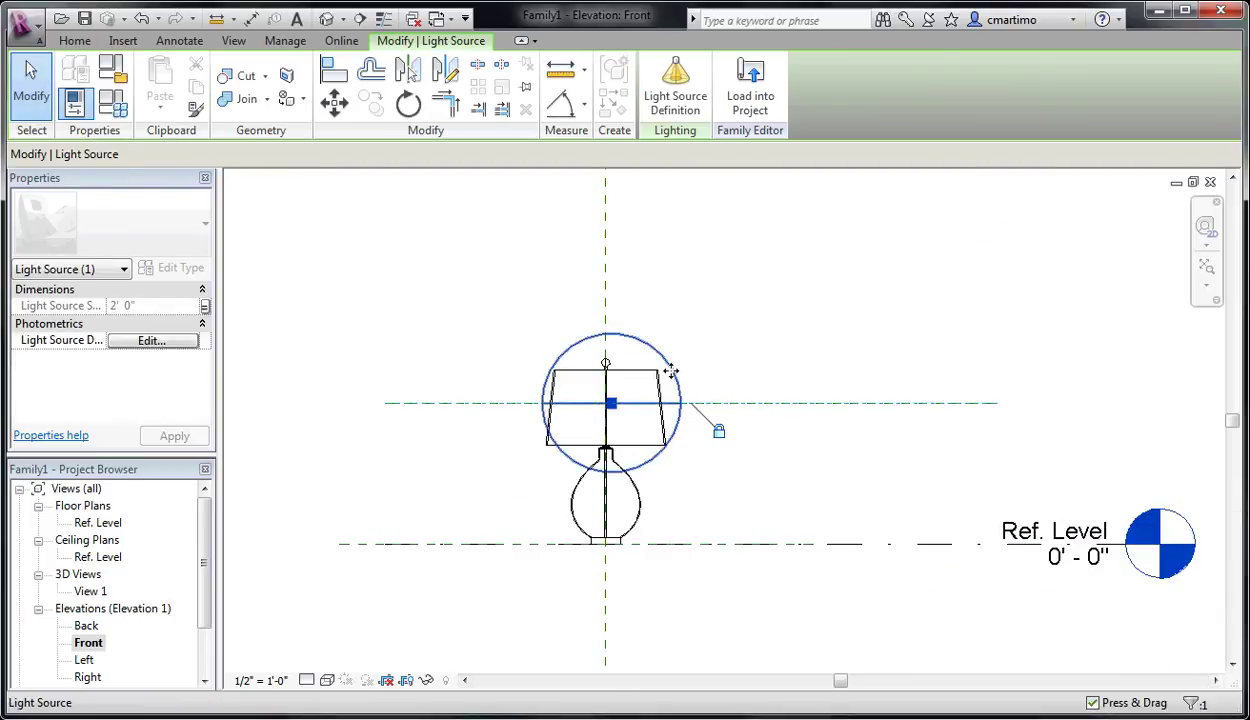
scroll(538, 446, up, 4)
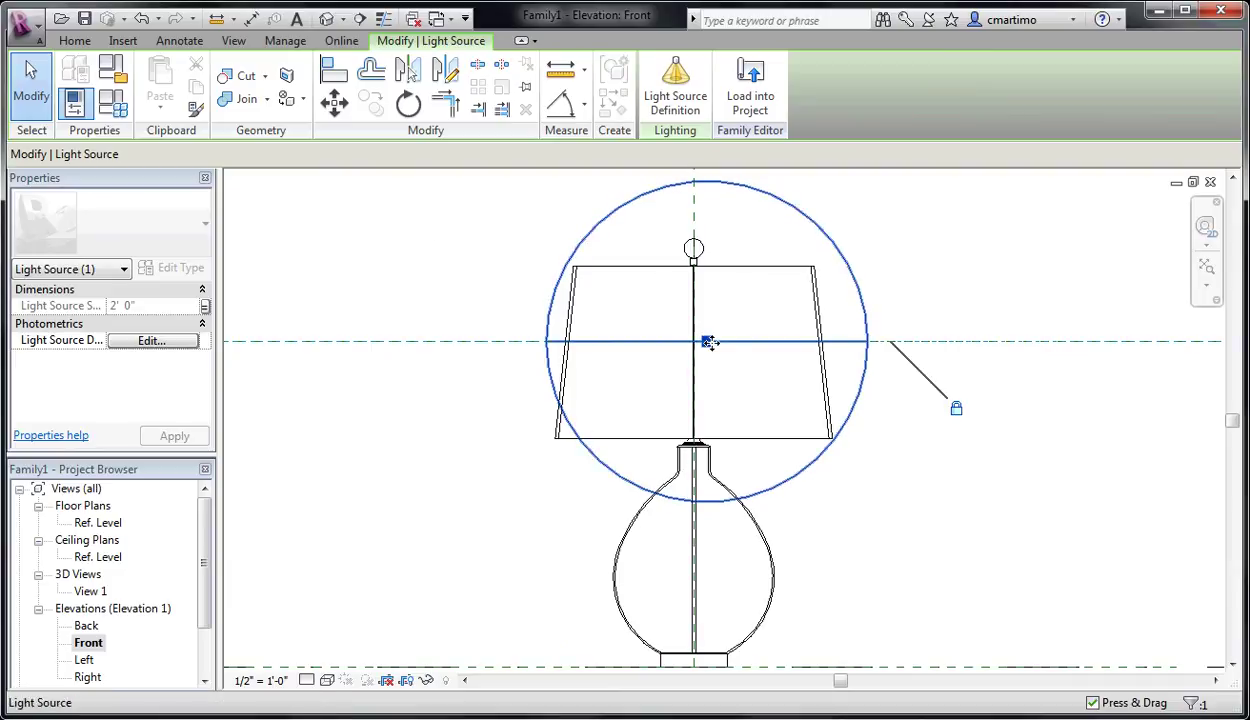
scroll(686, 337, up, 1)
scroll(686, 337, up, 3)
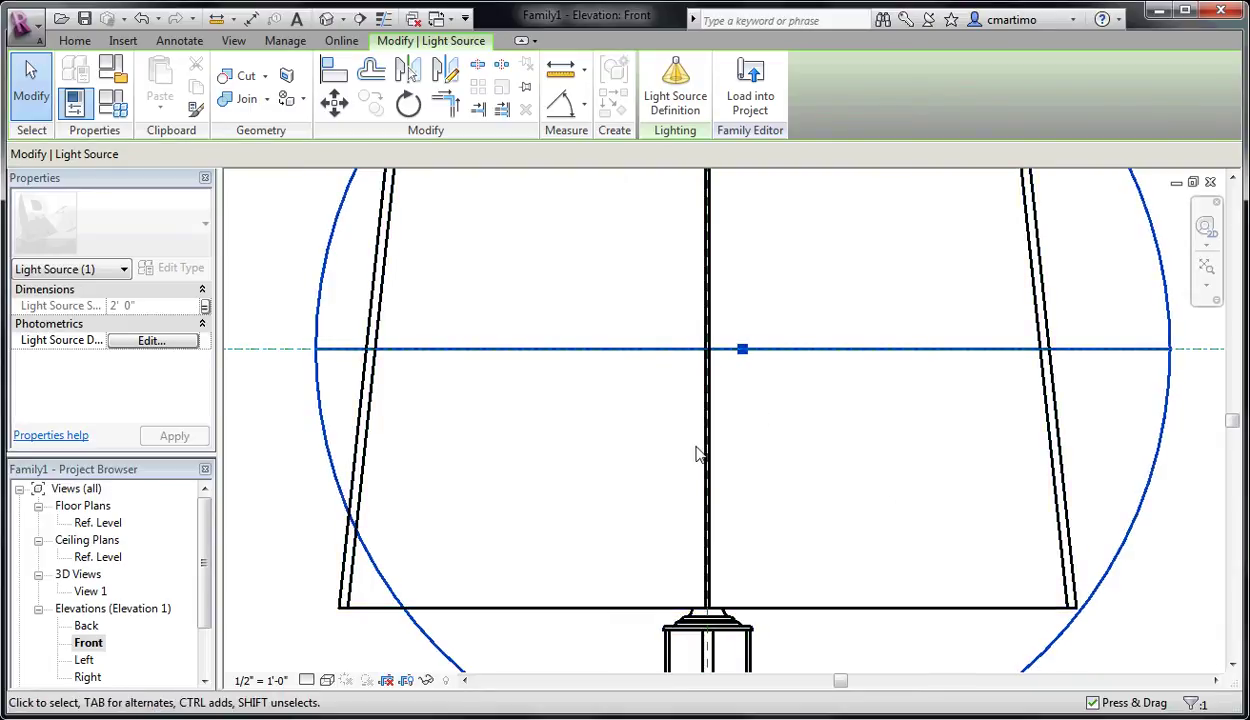
scroll(697, 451, down, 5)
middle_drag(887, 385, 745, 353)
click(855, 289)
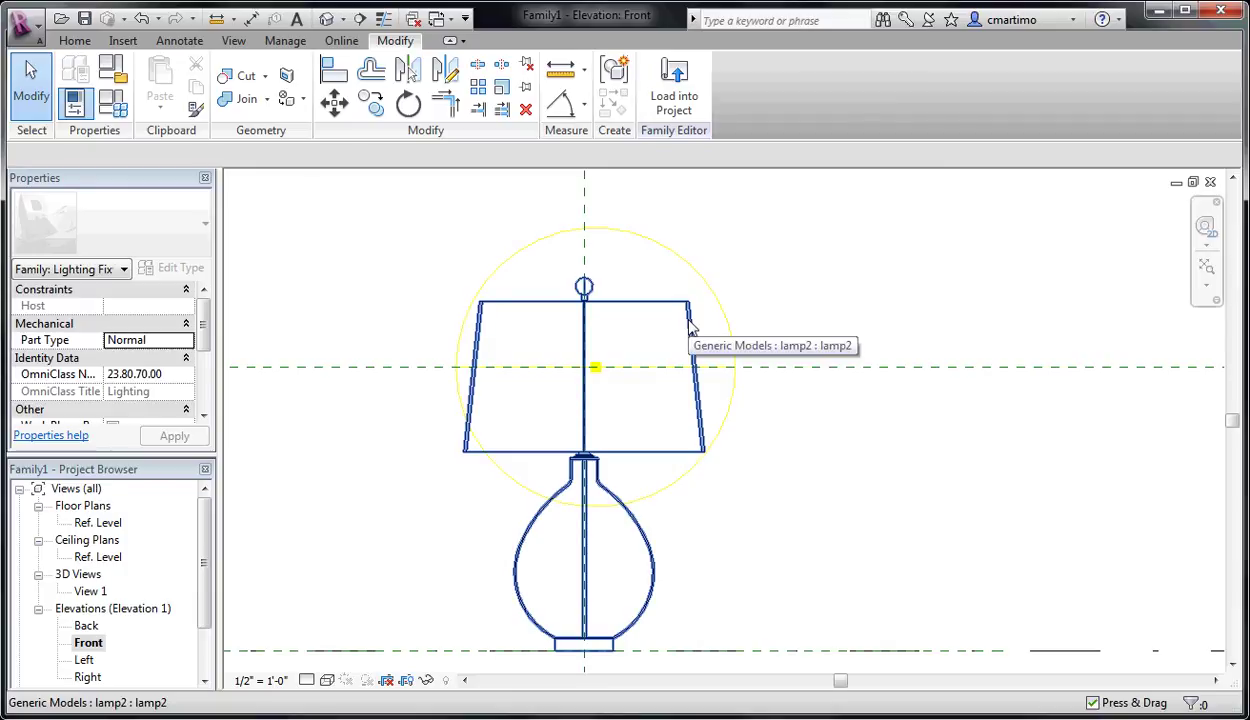
Save the family as 'lamp copper yellow glass' in IMS > FAMILIES.
click(85, 19)
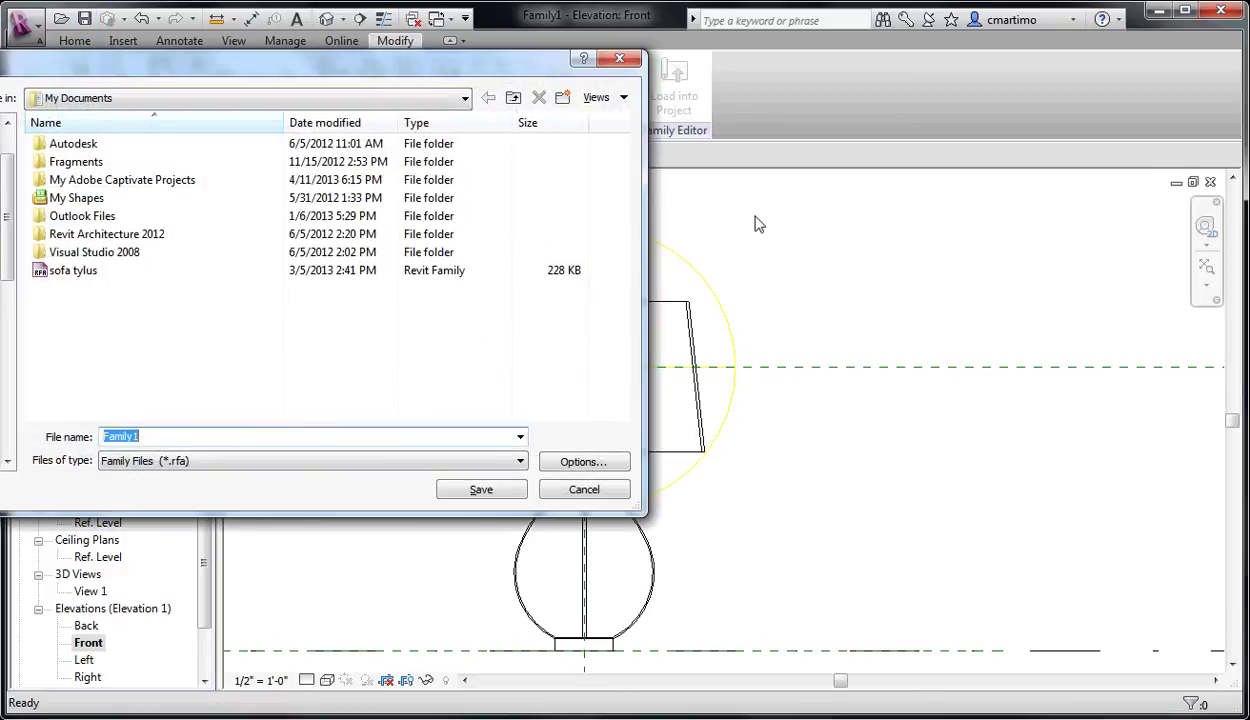
click(8, 190)
double_click(80, 160)
double_click(183, 433)
text(lamp co)
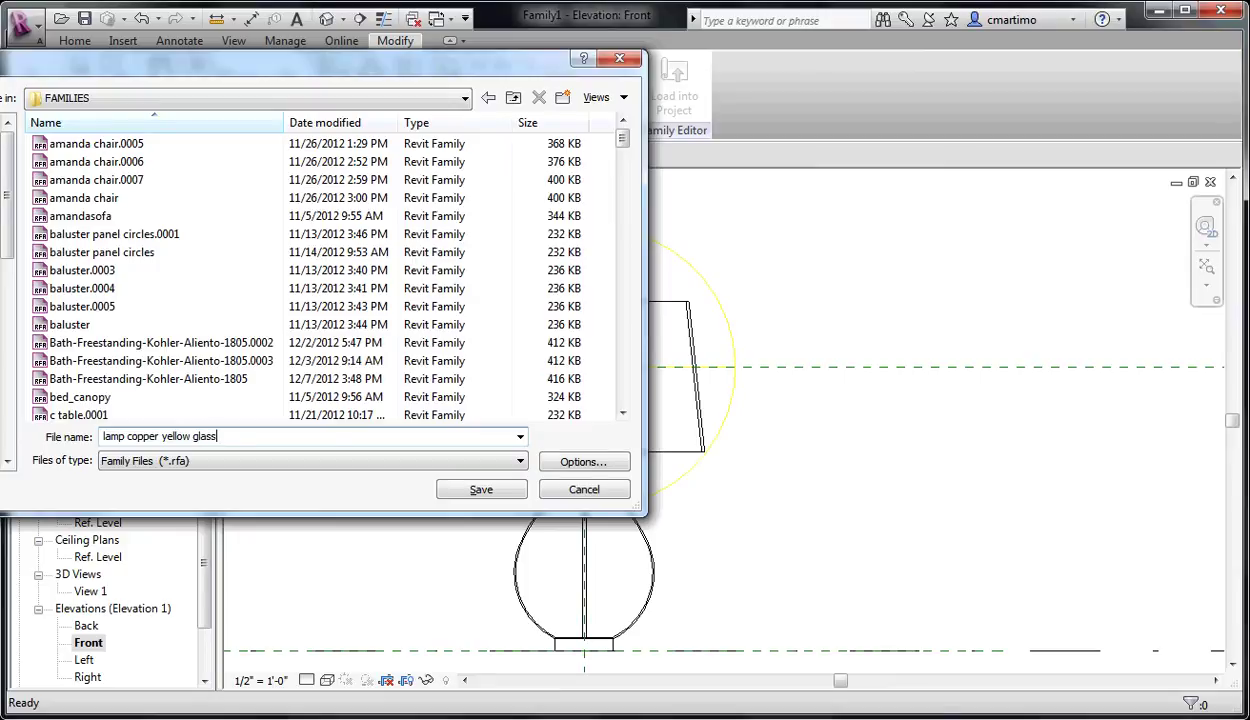
text(pper yellow glass)
key(Return)
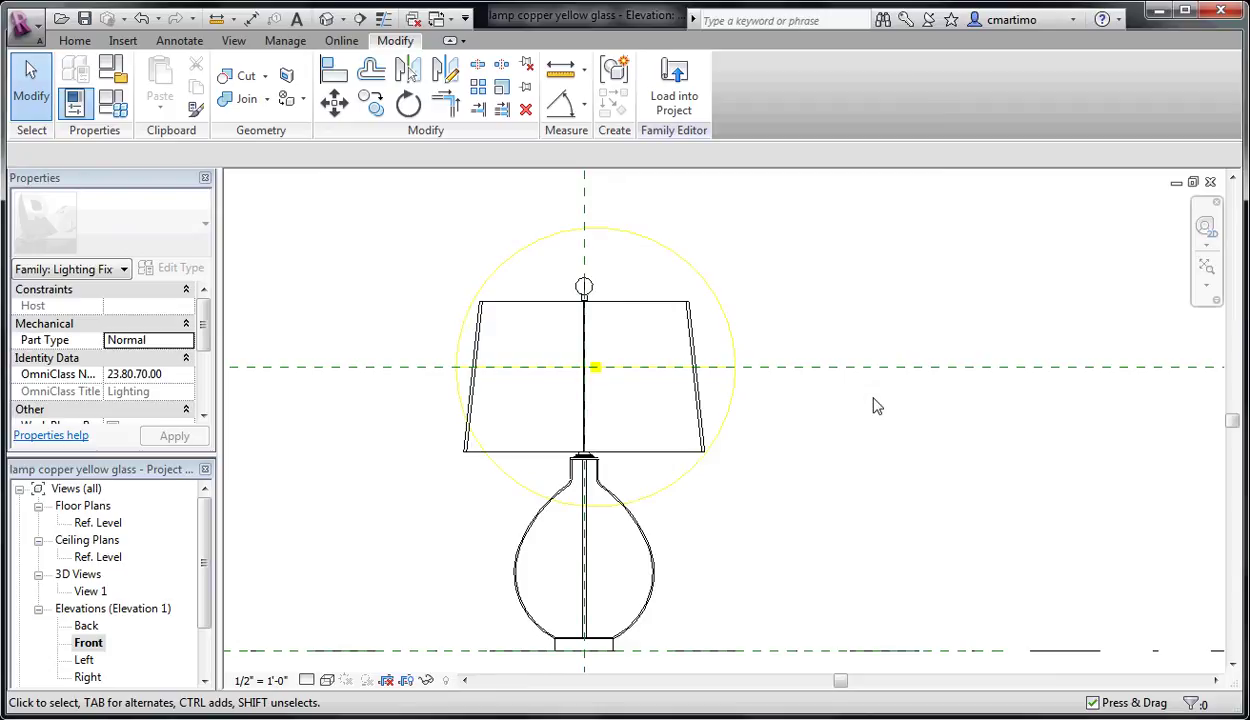
Close all five open view windows of the lamp families.
click(1210, 182)
click(1210, 182)
click(1210, 182)
click(1210, 182)
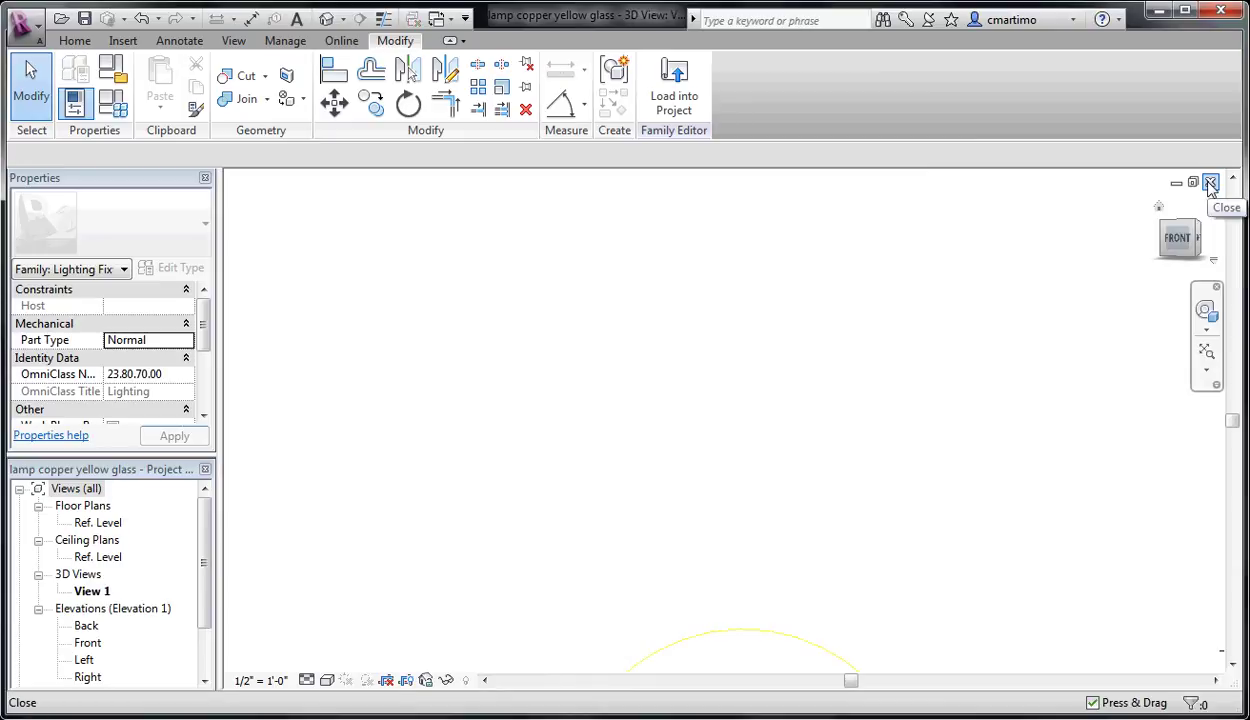
click(1210, 183)
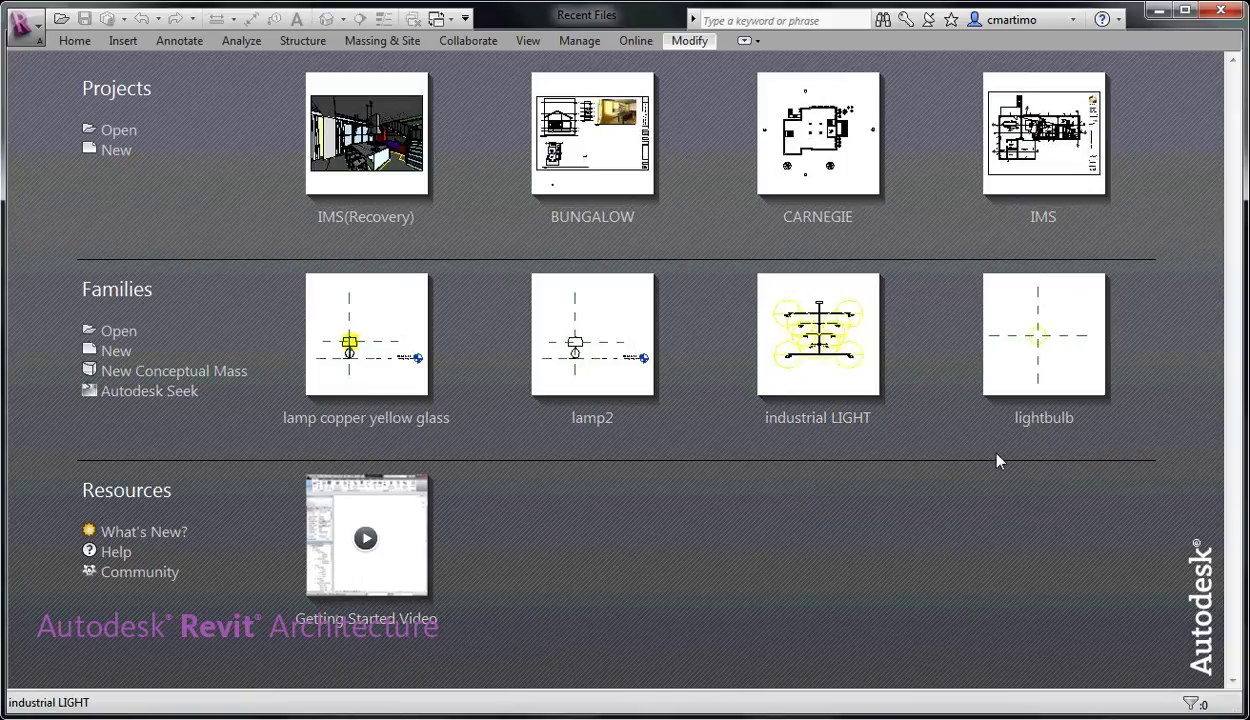
Create Family2 from the Lighting Fixture.rft template.
click(118, 331)
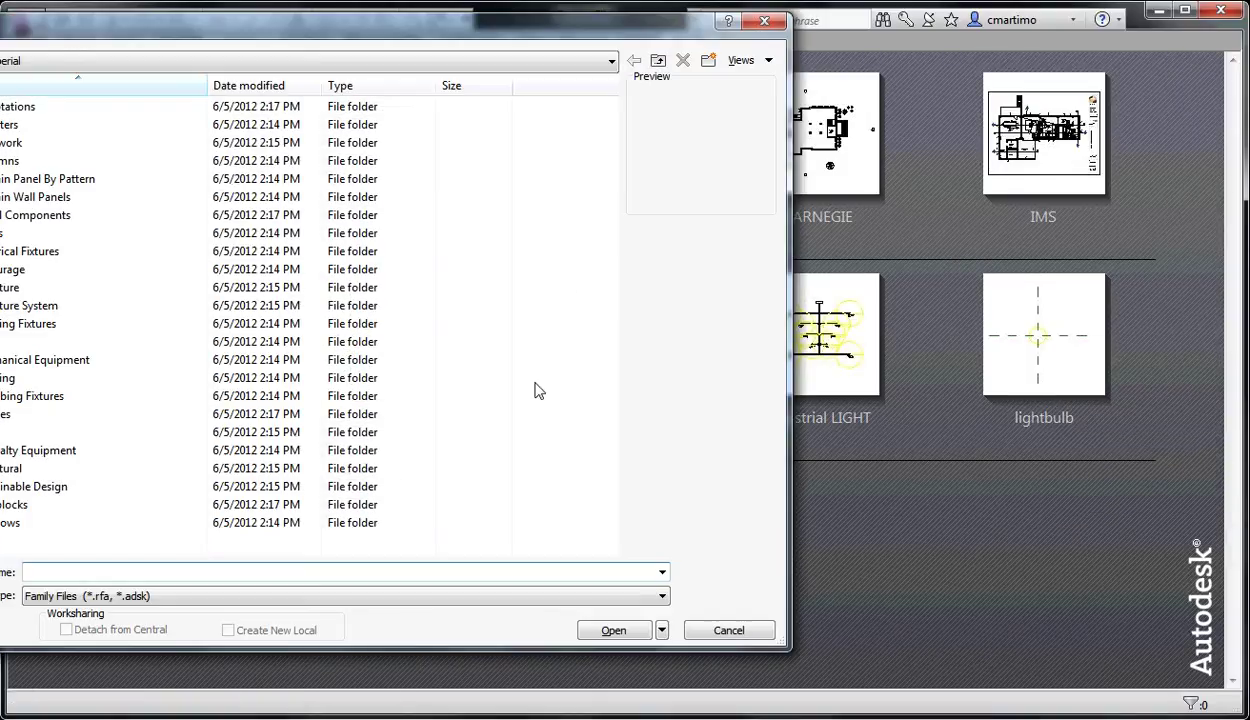
click(763, 22)
click(121, 353)
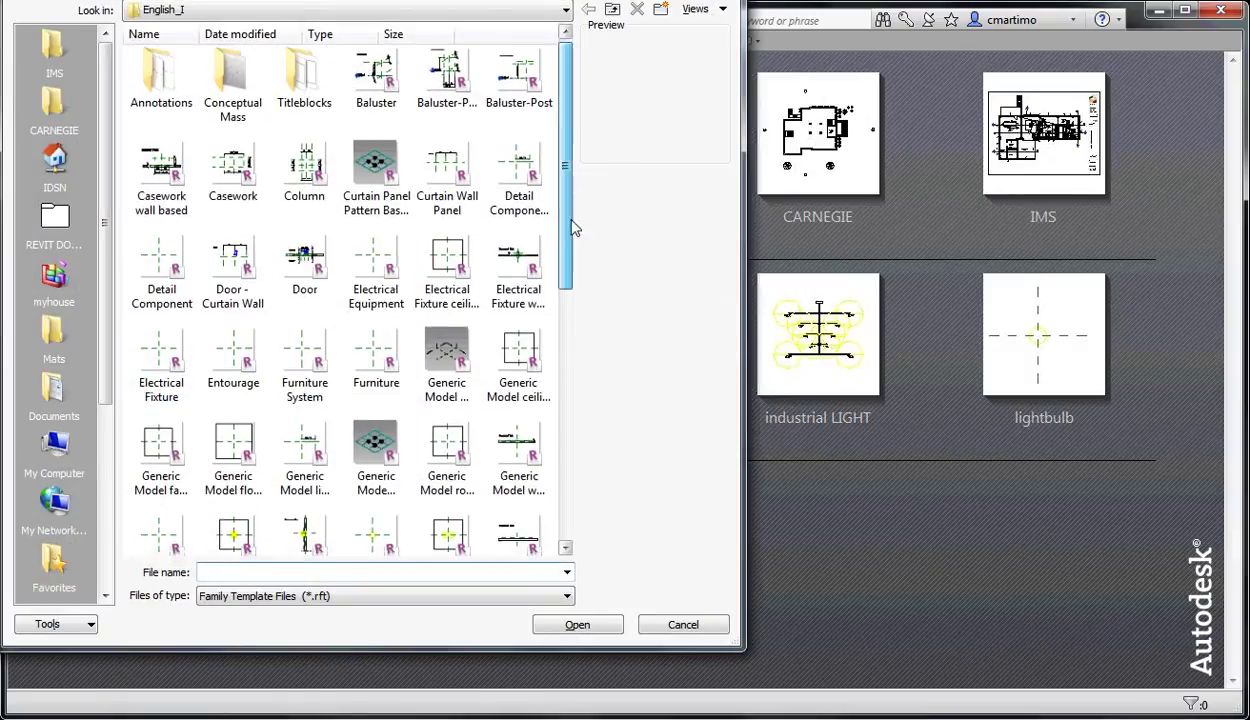
drag(565, 159, 566, 321)
click(373, 283)
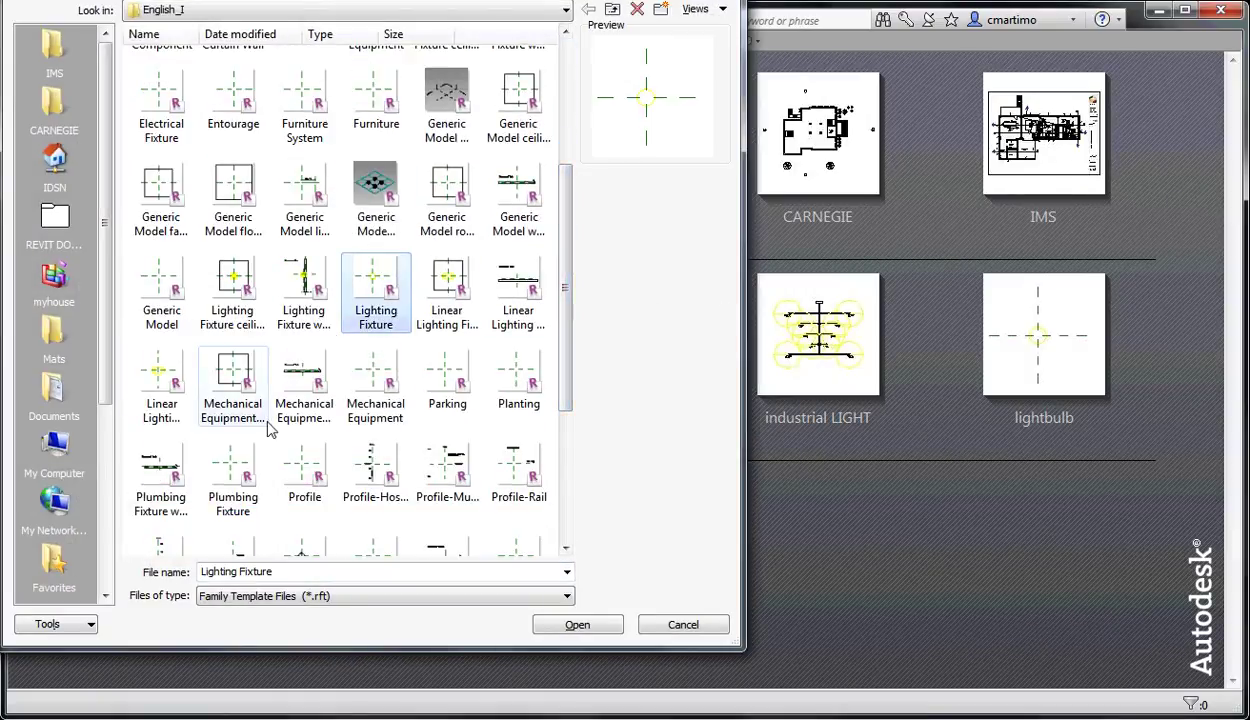
double_click(365, 277)
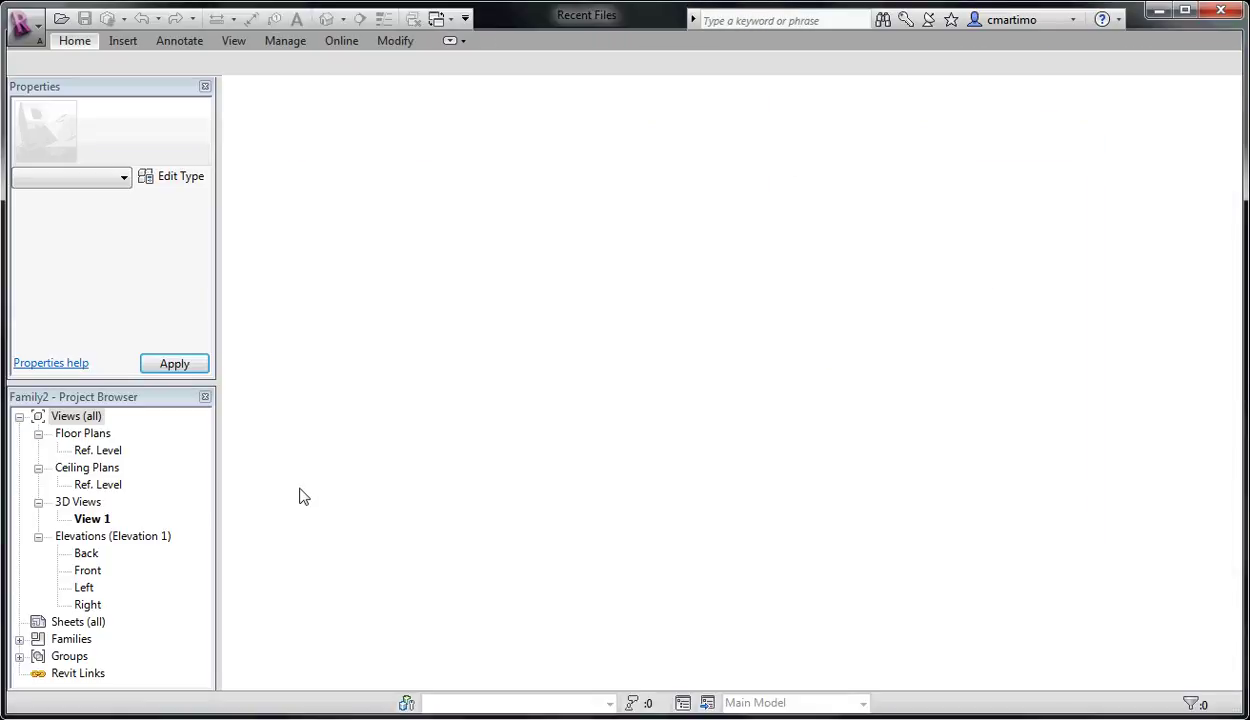
Begin saving Family2 as 'lightbulb', then cancel the save.
click(34, 26)
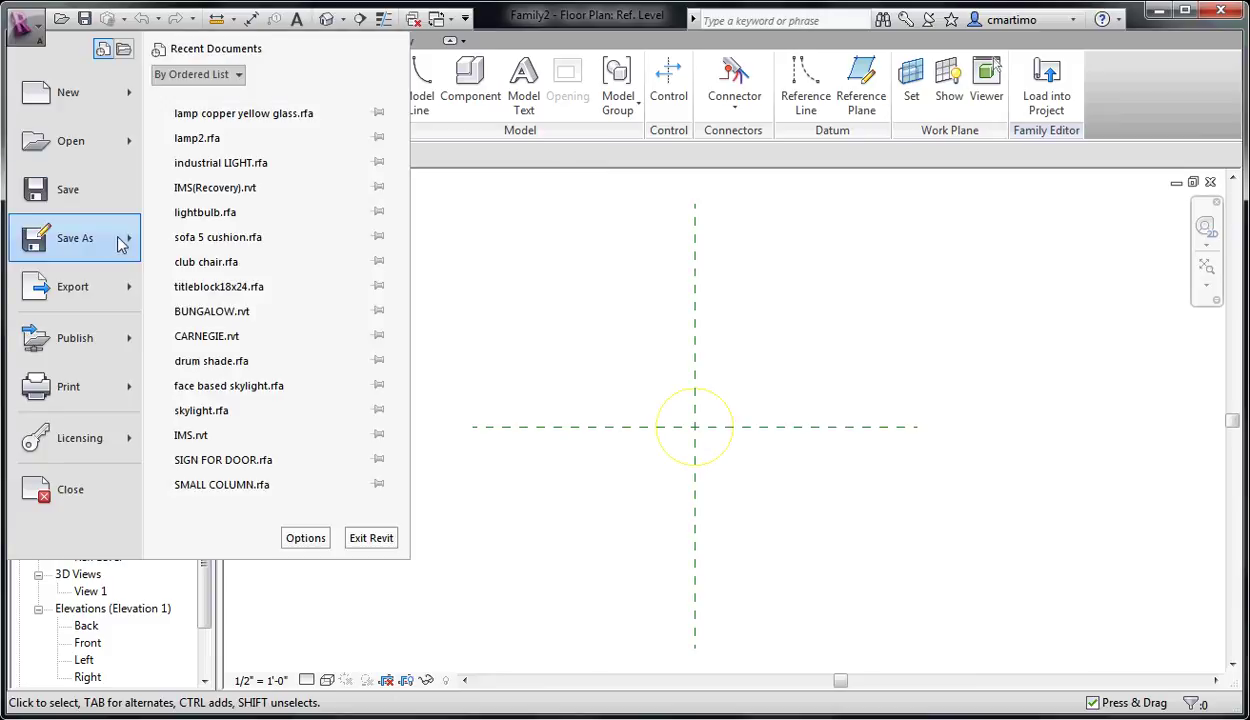
mouse_move(108, 238)
click(215, 172)
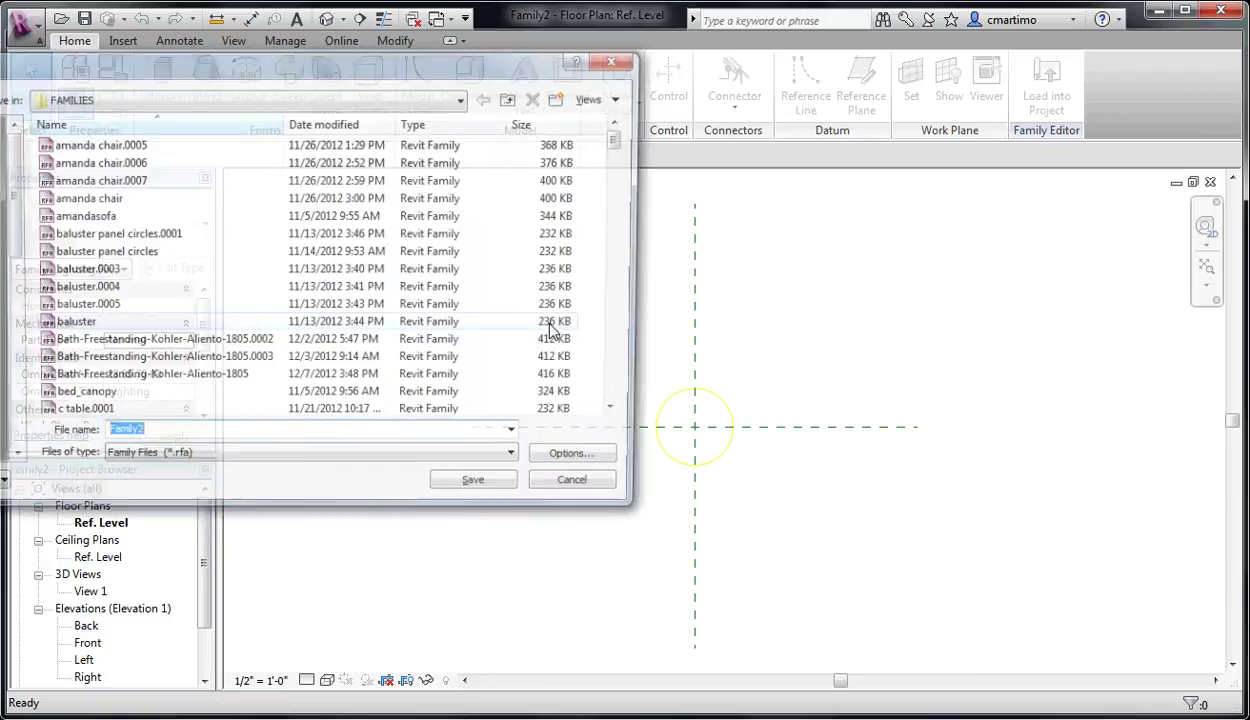
text(lightbul)
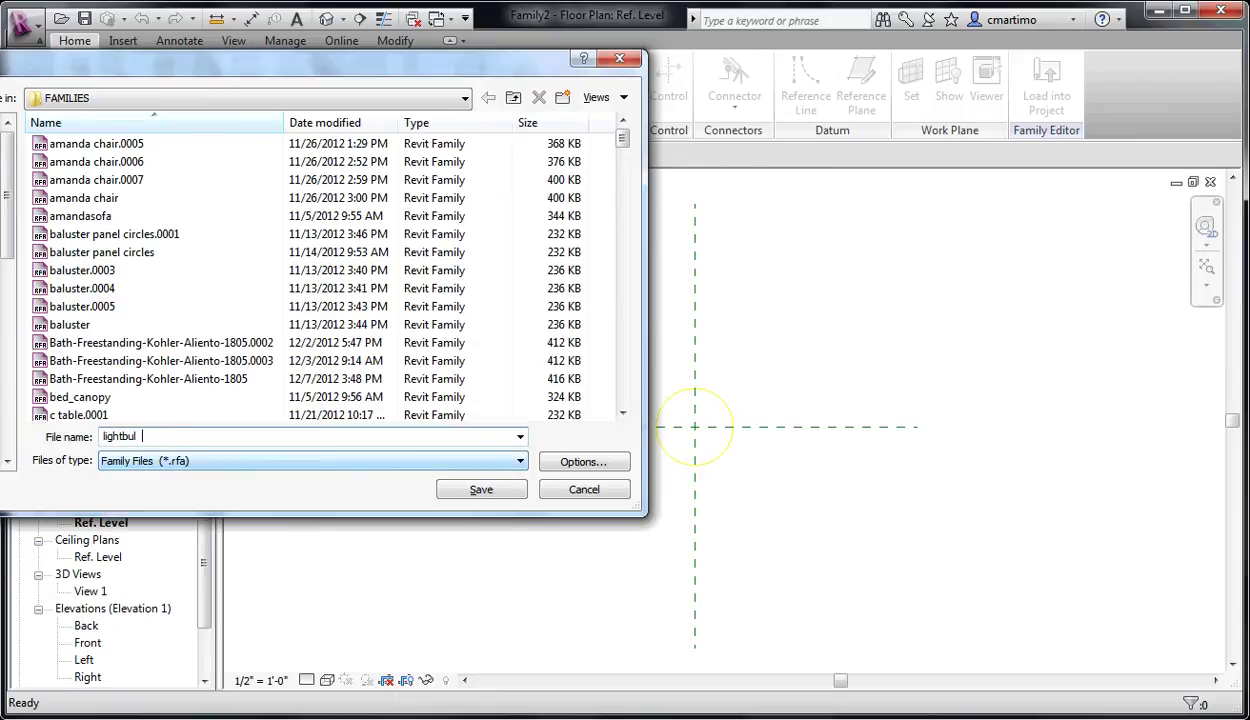
key(BackSpace)
text(b)
click(588, 493)
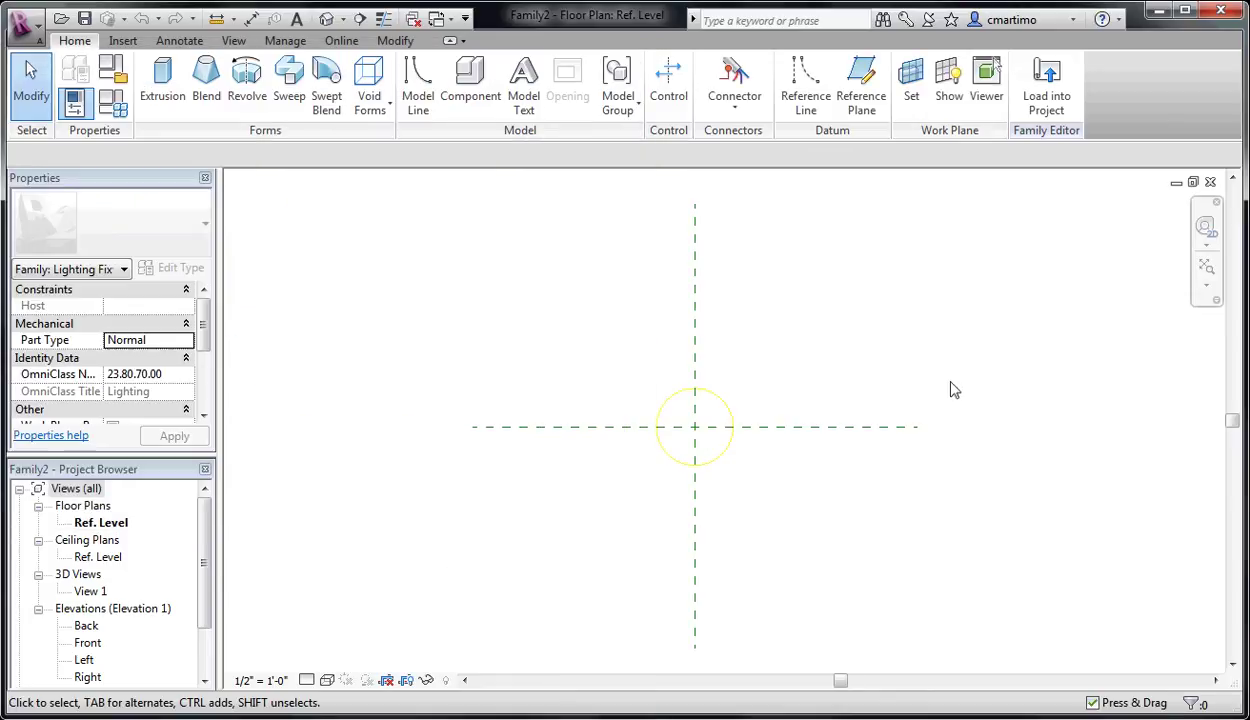
Close all four Family2 view windows to return to the start page.
click(1210, 183)
click(1210, 183)
click(1210, 183)
click(1210, 183)
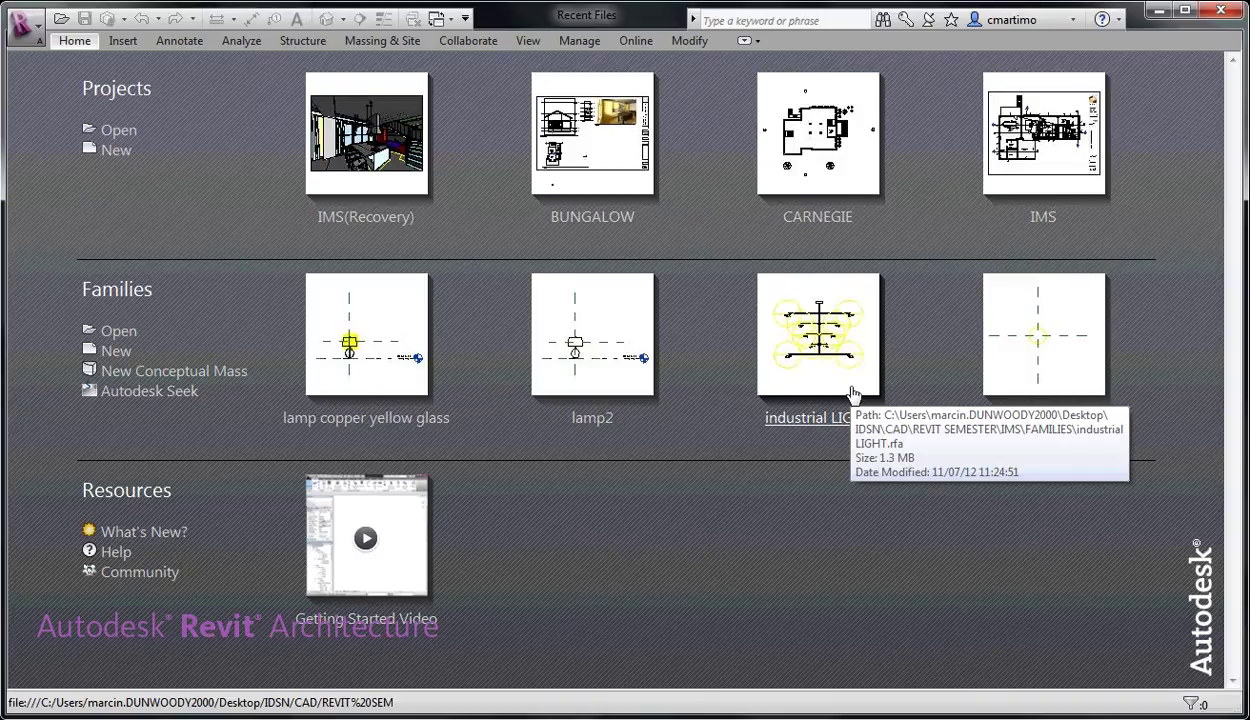
Open industrial LIGHT, pick the lightbulb component, and open the Ref. Level plan.
click(815, 428)
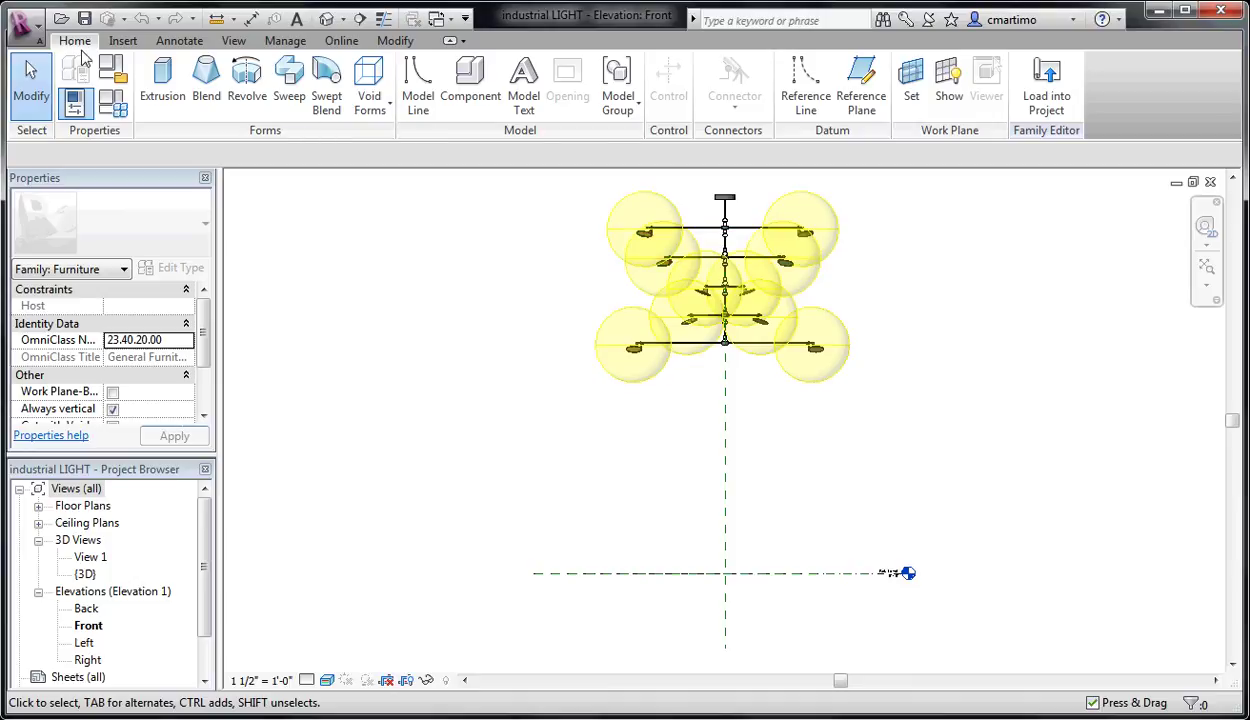
click(450, 77)
click(183, 238)
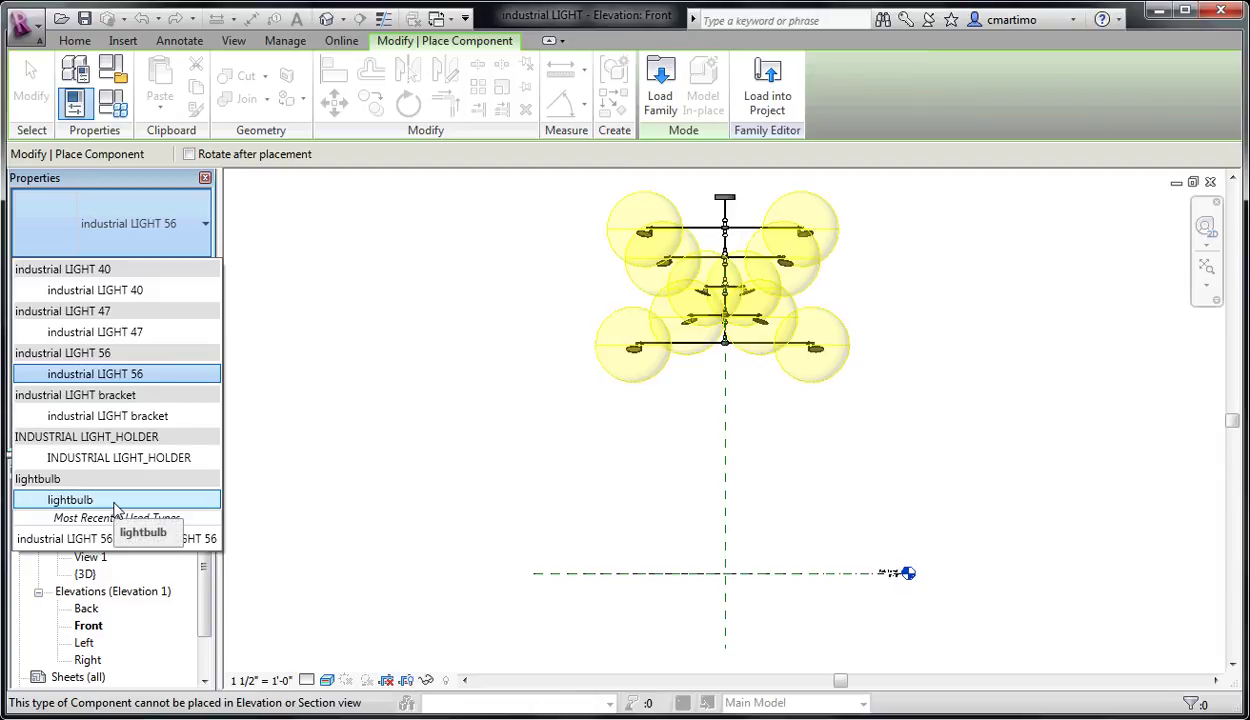
click(114, 506)
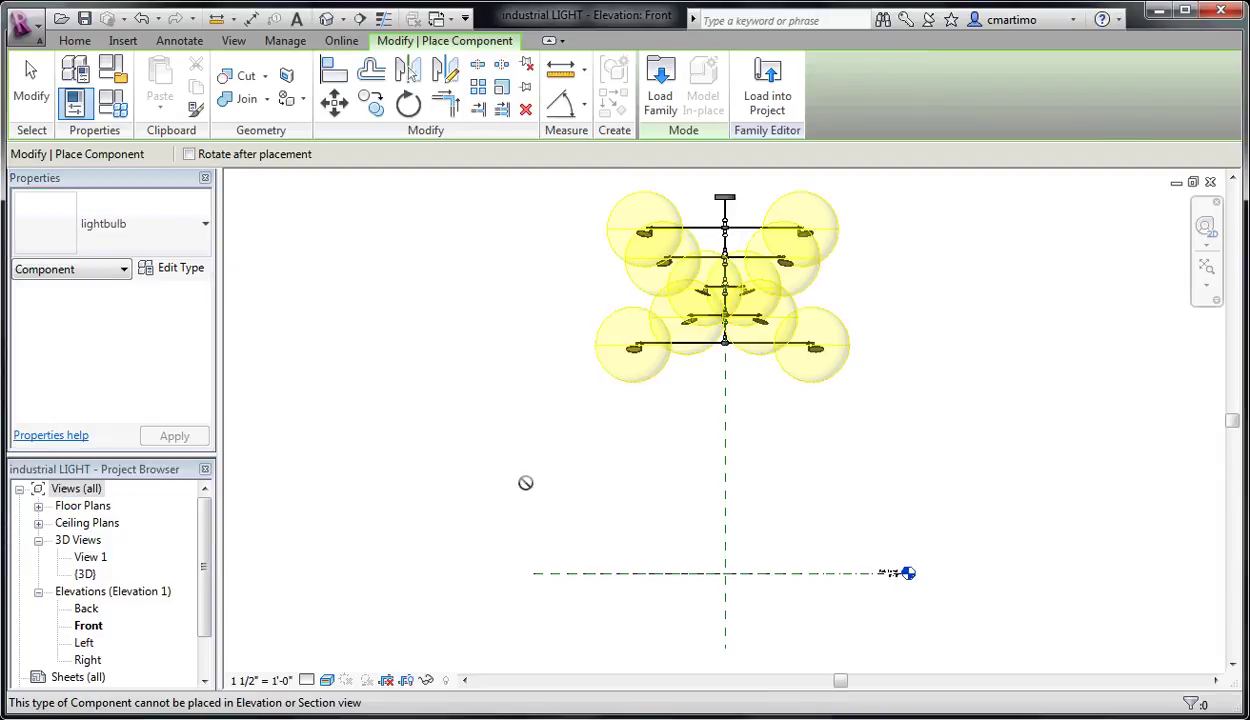
click(39, 506)
double_click(95, 522)
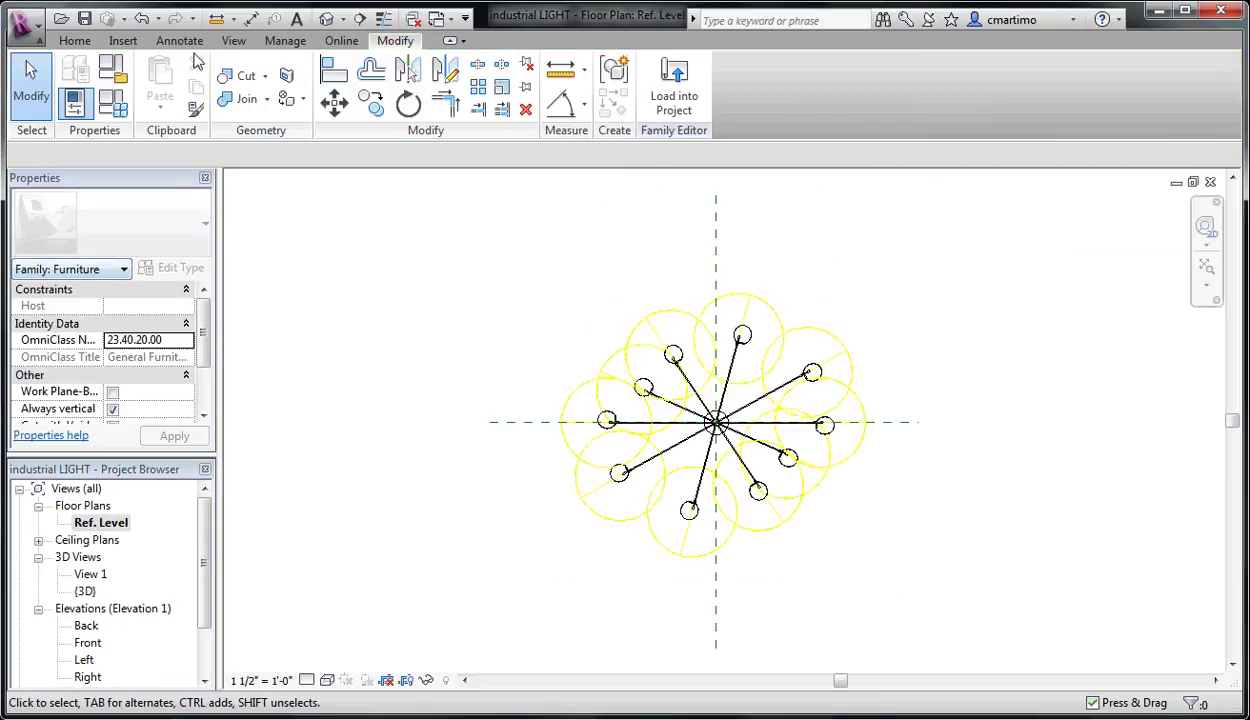
Place four lightbulbs around the chandelier arms and check them in Front elevation.
click(74, 40)
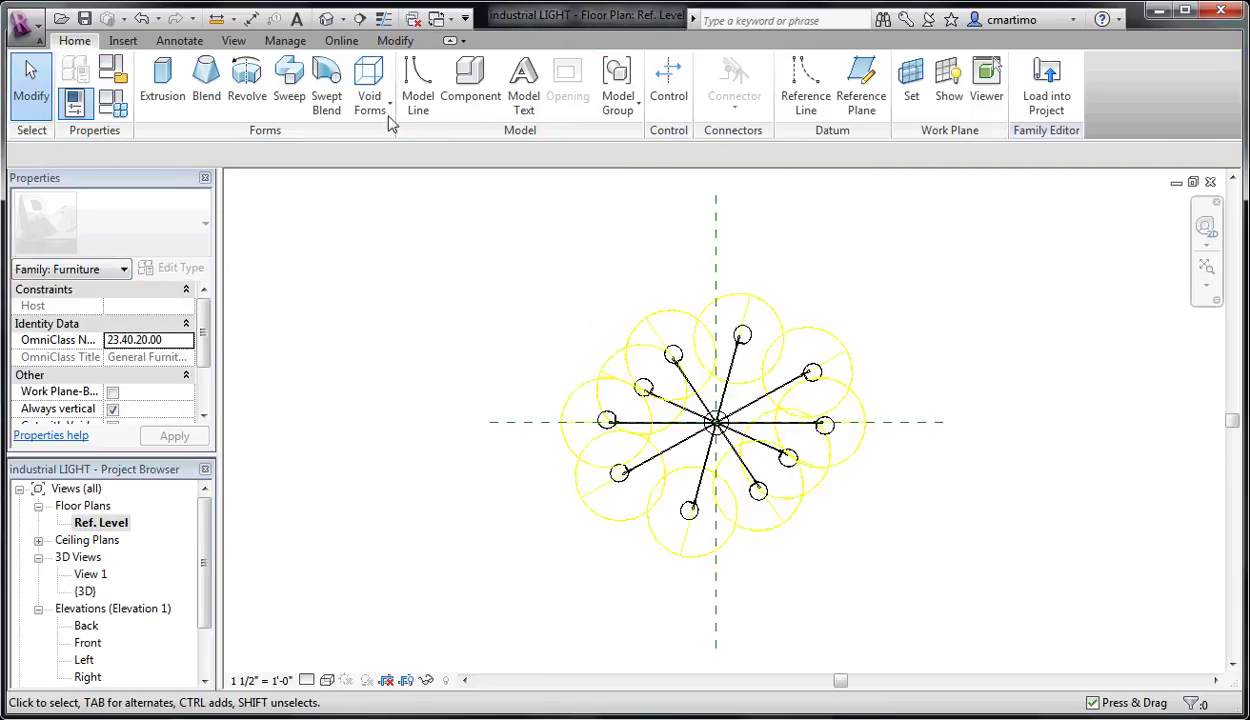
click(472, 100)
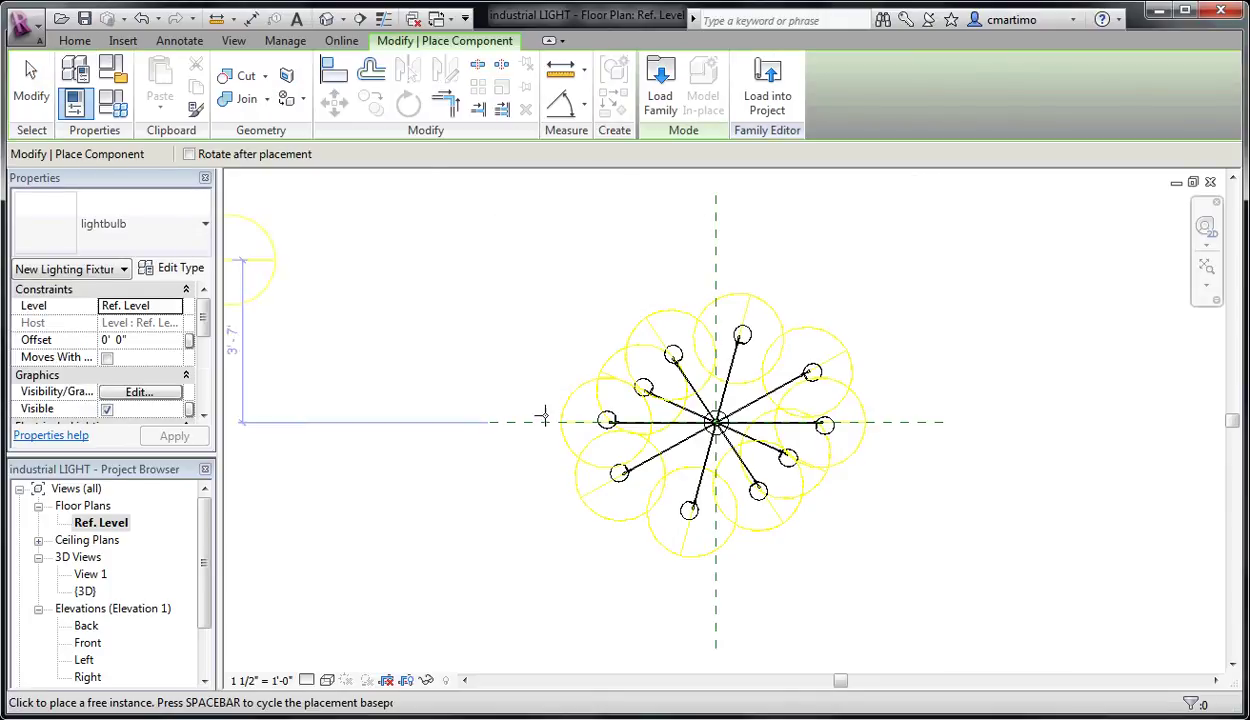
click(499, 362)
click(579, 271)
click(664, 253)
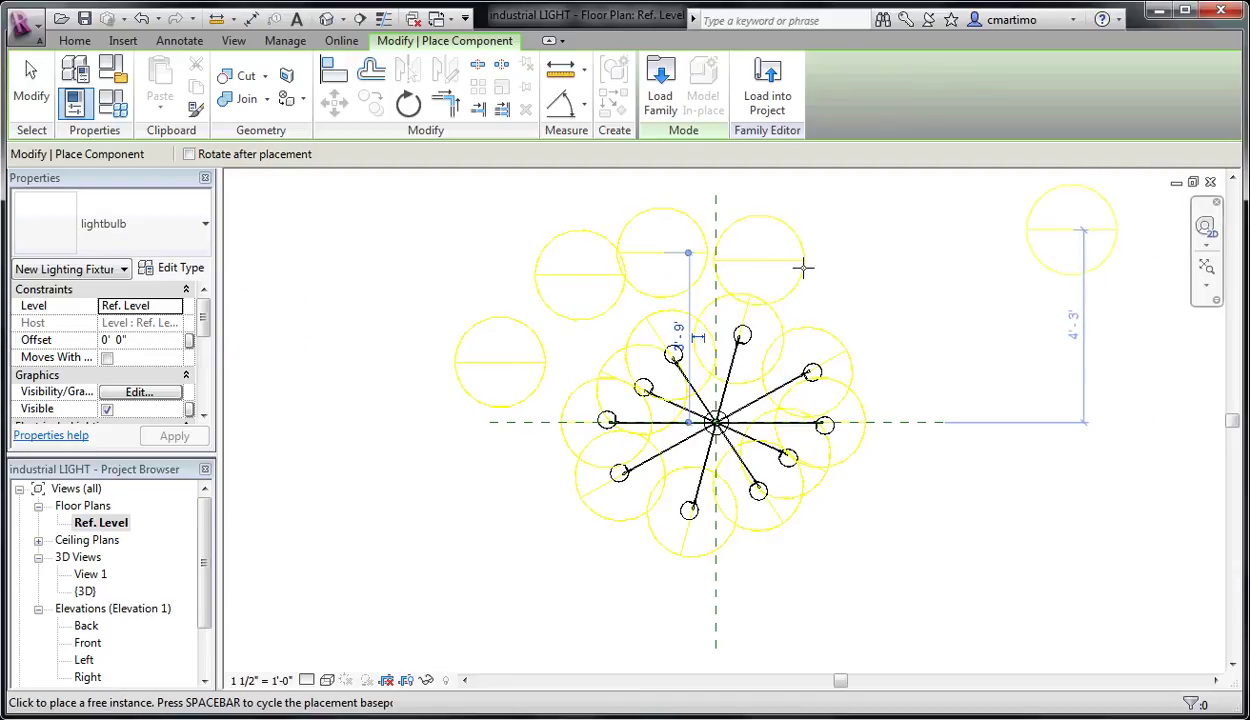
click(762, 193)
key(Escape)
key(Escape)
double_click(87, 644)
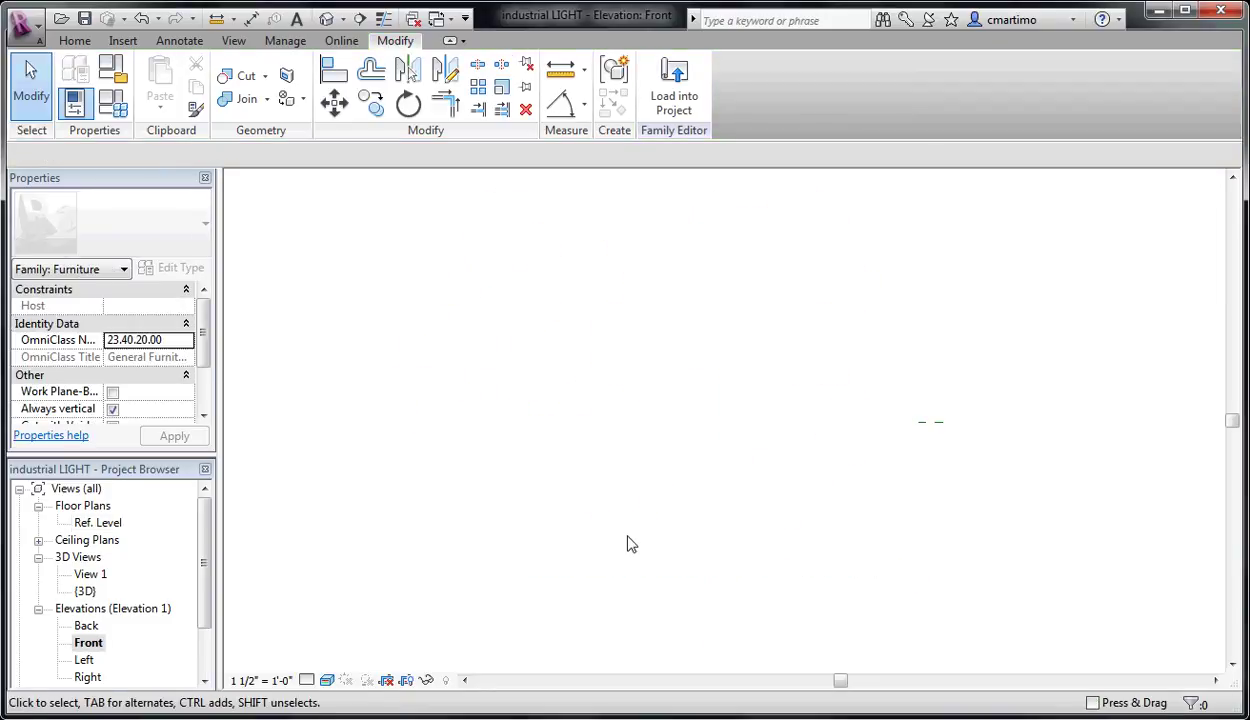